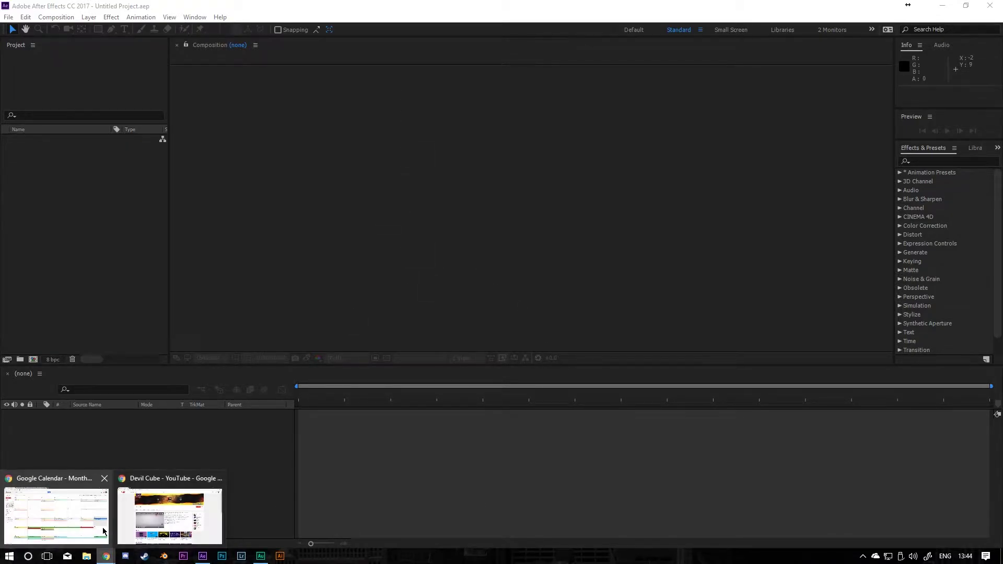
Step: View the Devil Cube YouTube channel page in the browser, and return to After Effects
left_click(133, 513)
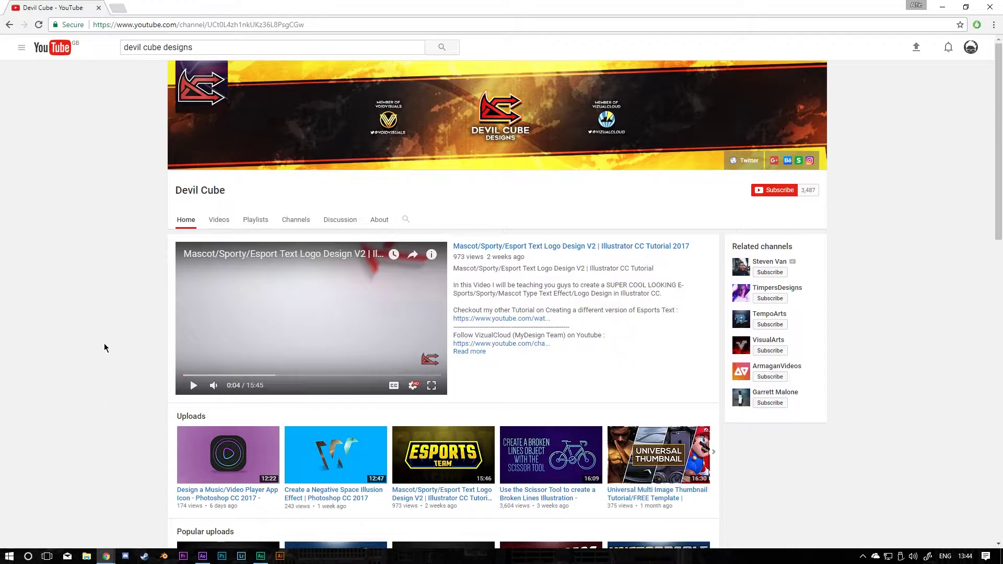
left_click(202, 556)
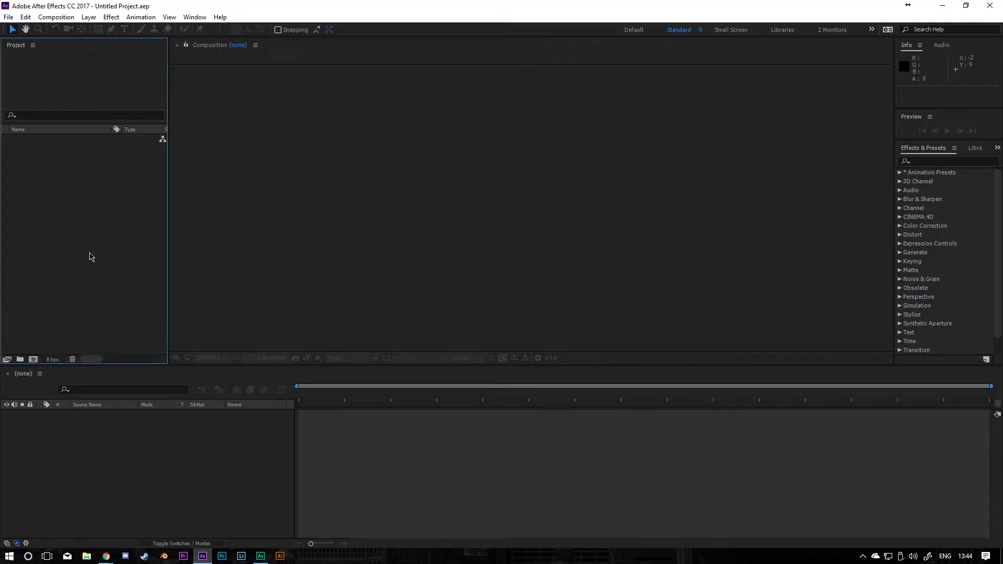
Step: Import the left sword, right sword, both sword backgrounds and the text from Logo.ai as separate footage items
double_click(90, 256)
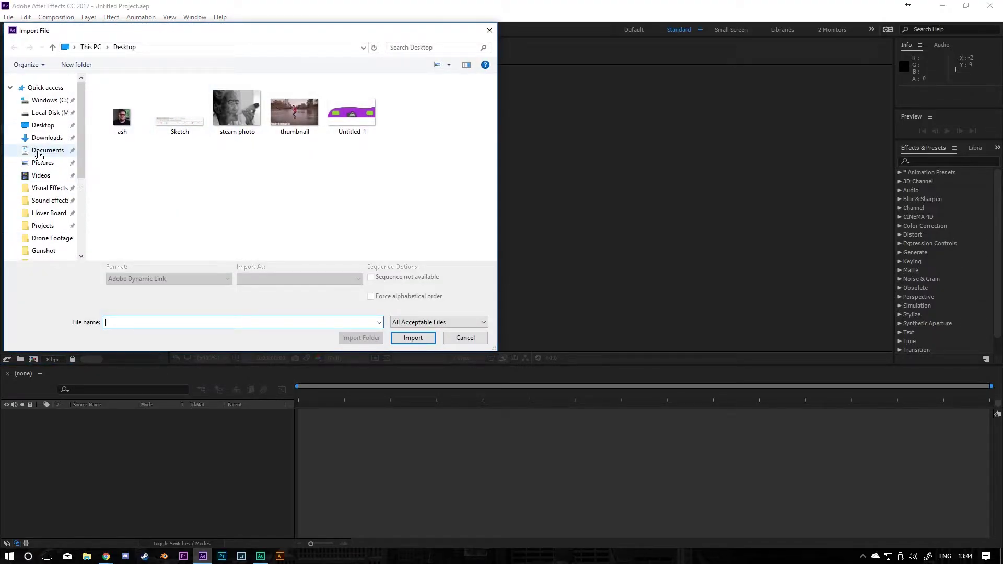
left_click(45, 113)
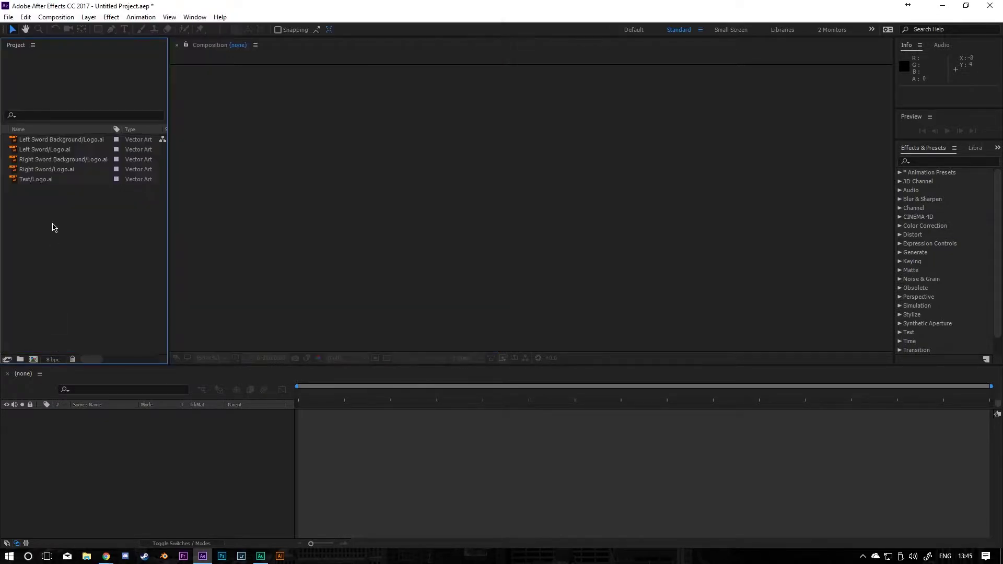
left_click_drag(54, 233, 60, 136)
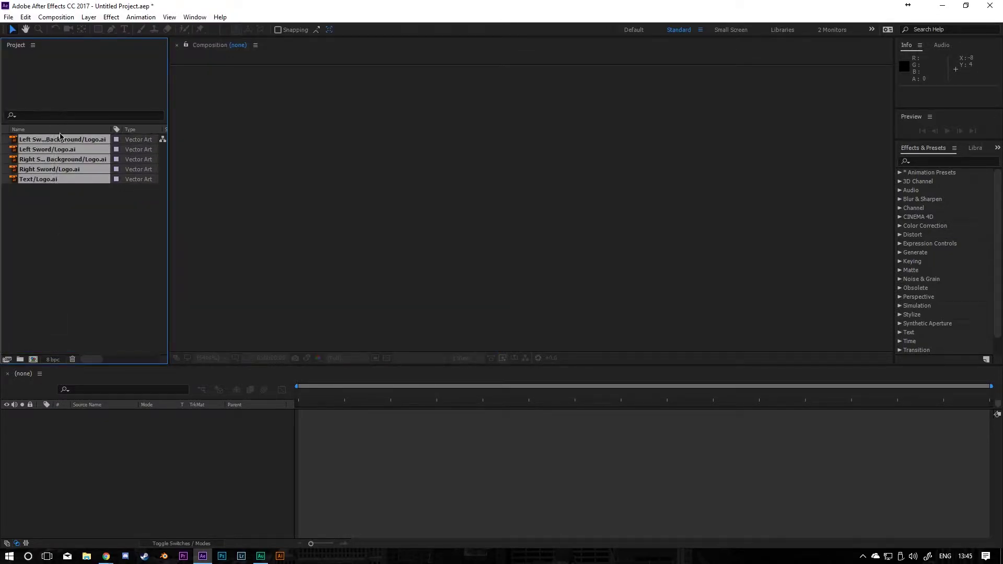
left_click(68, 219)
left_click_drag(56, 254, 37, 150)
left_click(61, 234)
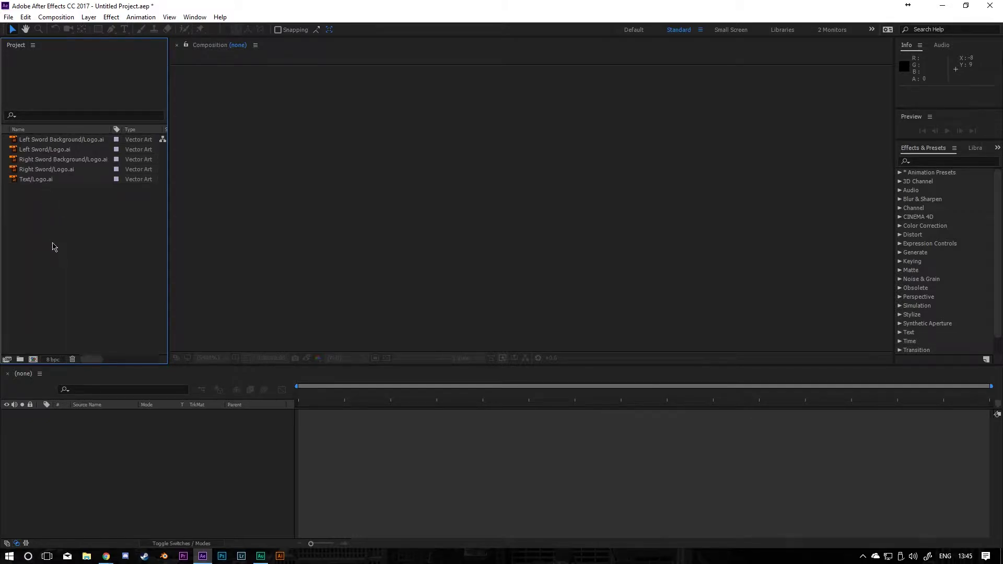
left_click_drag(55, 247, 60, 50)
left_click(46, 217)
Step: Create a composition named "Logo animation" with the HDTV 1080 25 preset and a duration of 0:00:09:02
left_click(32, 359)
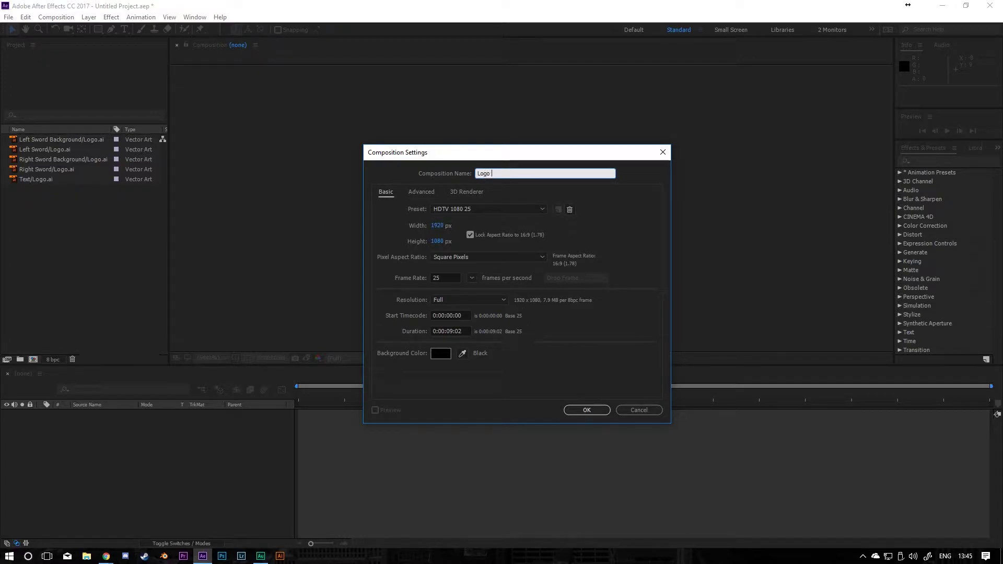
type("Logo animation")
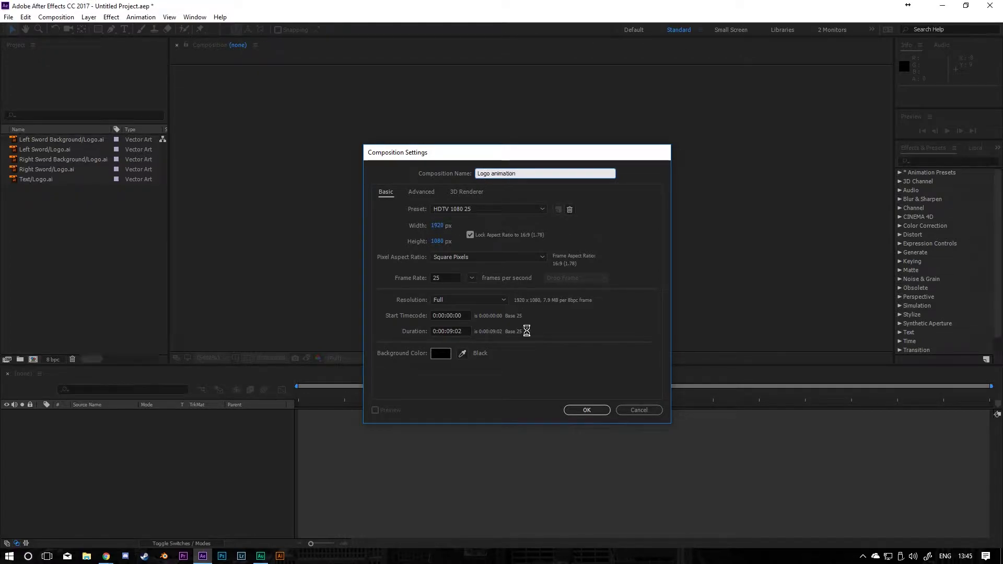
key("Return")
Step: Add all five imported Logo.ai items to the Logo animation composition as centred layers
left_click(69, 261)
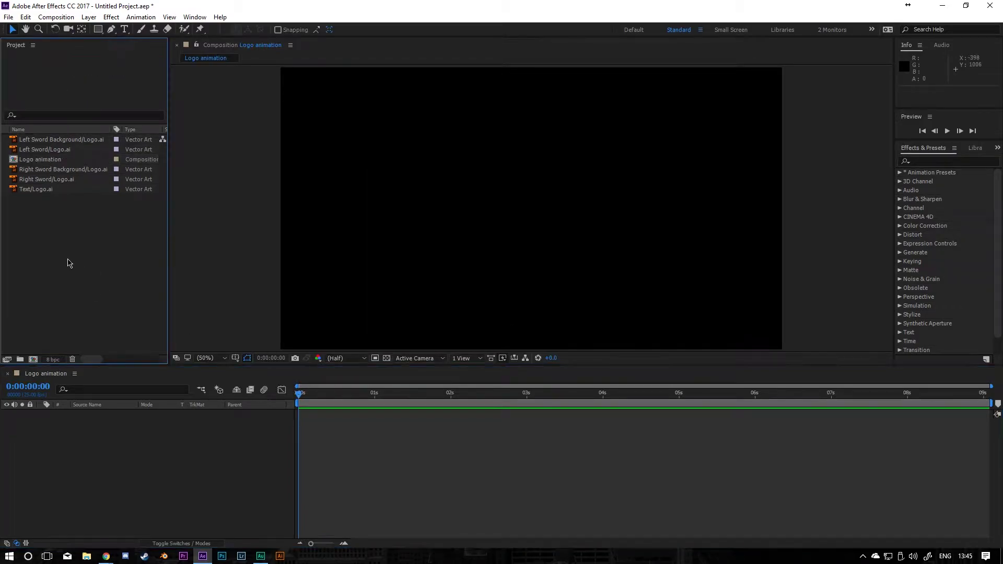
left_click_drag(40, 226, 530, 215)
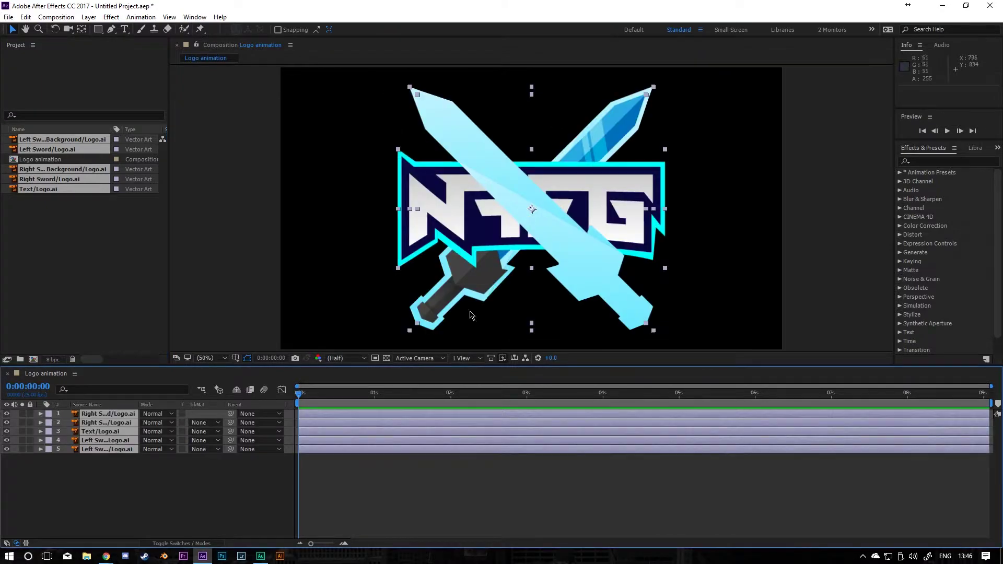
left_click(202, 530)
Step: Reorder the layers so the text is on top and each sword sits above its own background, and check the full-size preview
left_click(111, 433)
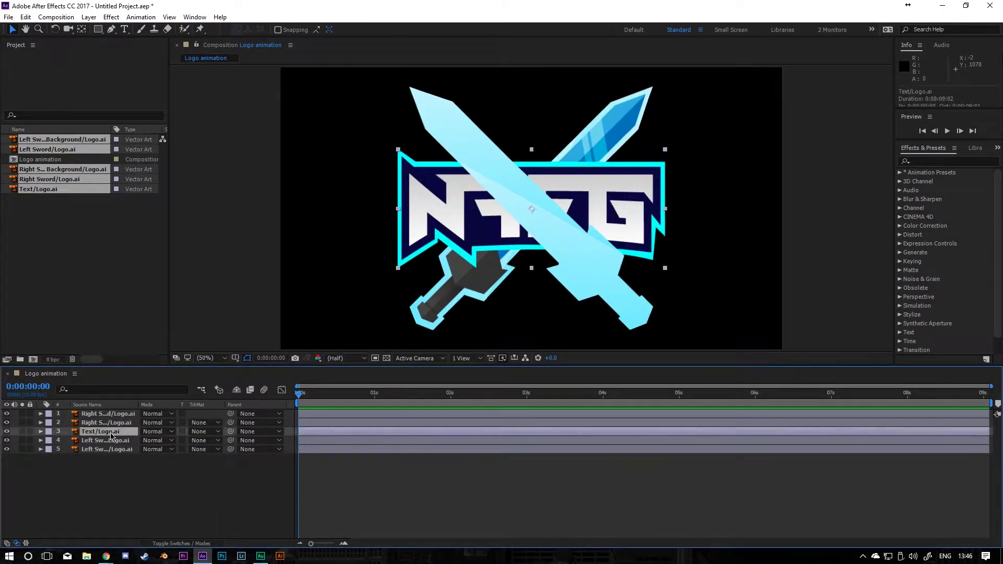
mouse_move(111, 433)
left_mouse_down()
mouse_move(110, 413)
mouse_move(104, 435)
left_mouse_up()
left_click(155, 527)
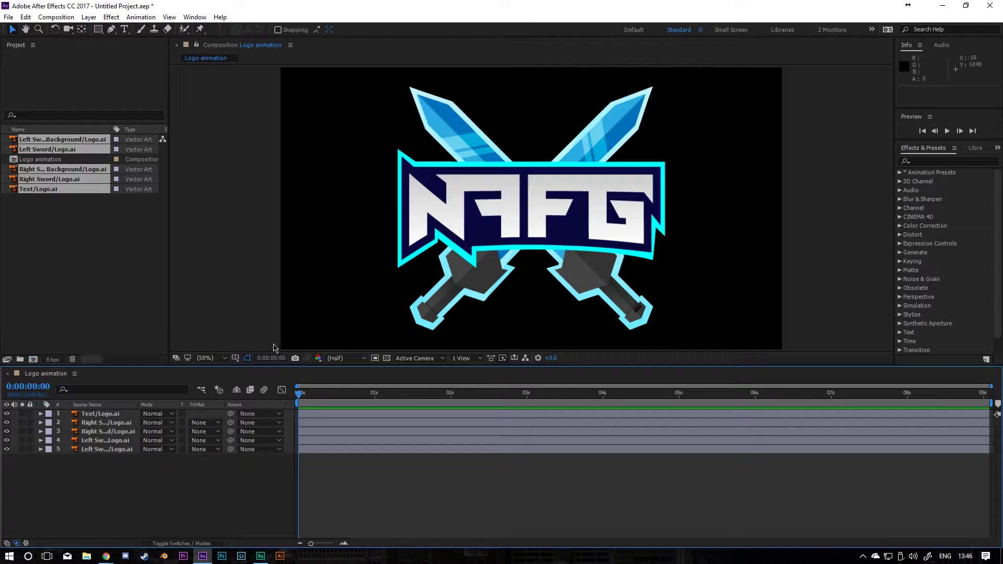
key("grave")
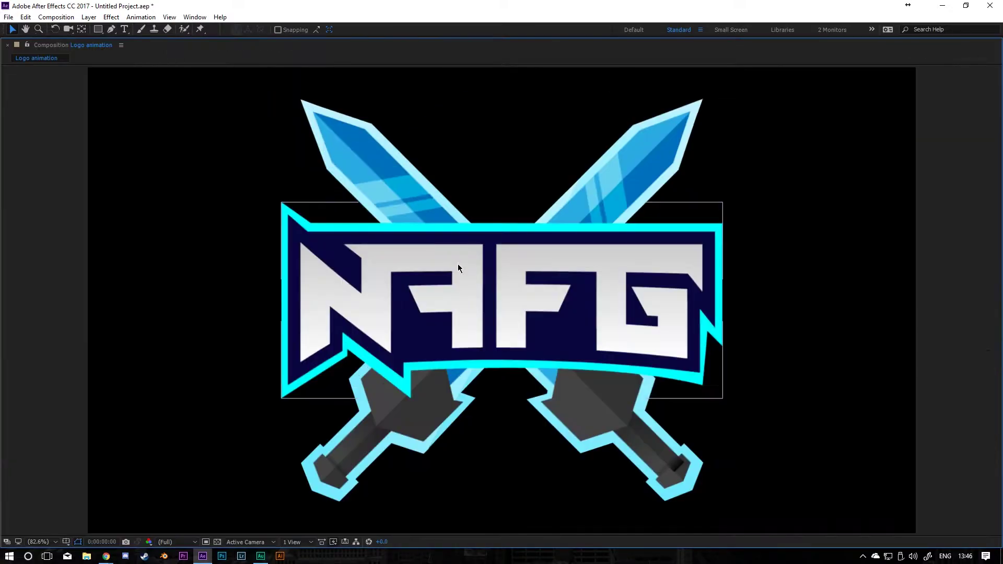
key("grave")
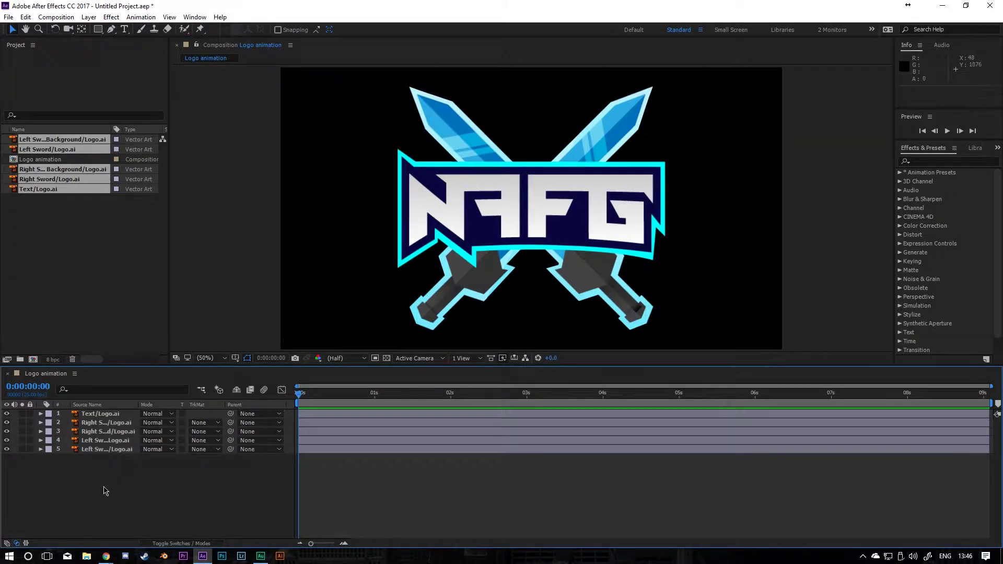
Step: Create a 1920 x 1080 pale yellow solid and place it beneath all the logo layers as a background
key("ctrl+y")
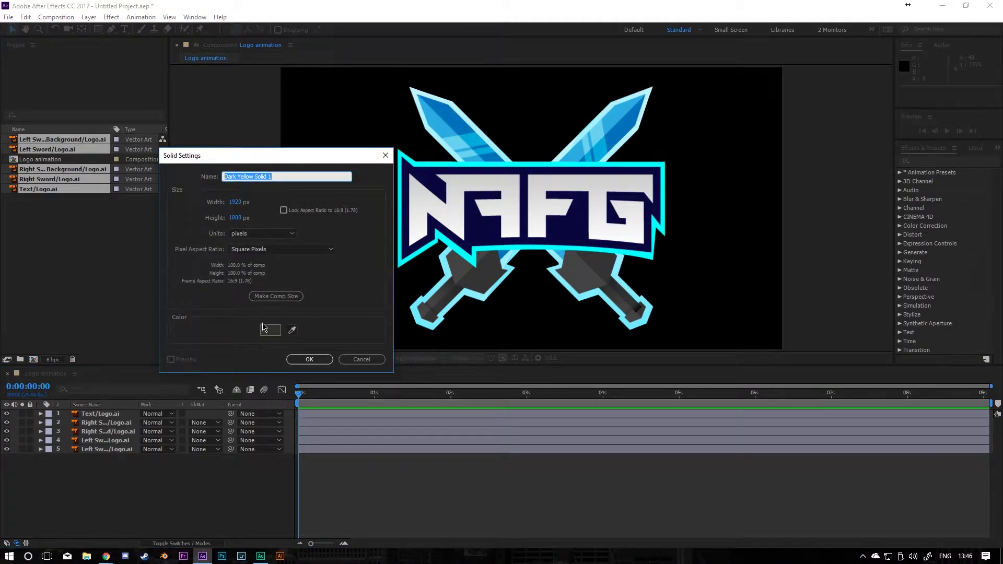
key("Return")
left_click_drag(284, 182, 520, 208)
left_click_drag(385, 240, 376, 248)
left_click(588, 223)
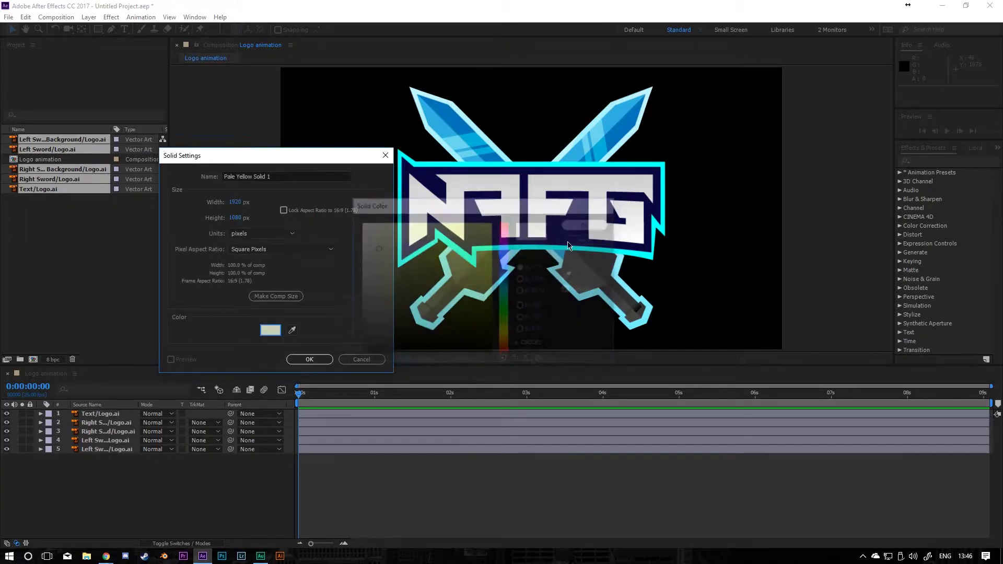
key("Return")
key("space")
key("space")
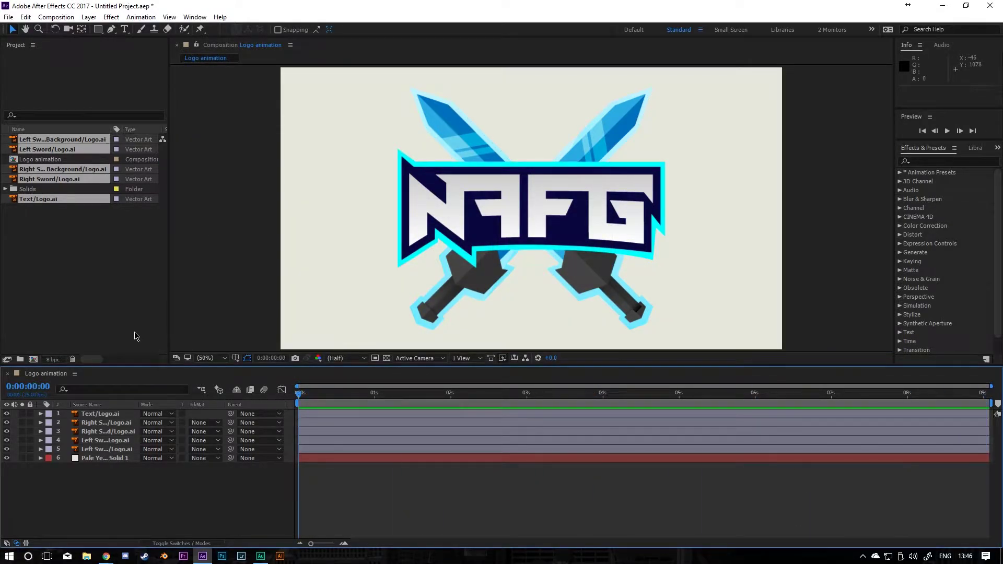
Step: Change the background solid's colour to near-white
left_click(117, 462)
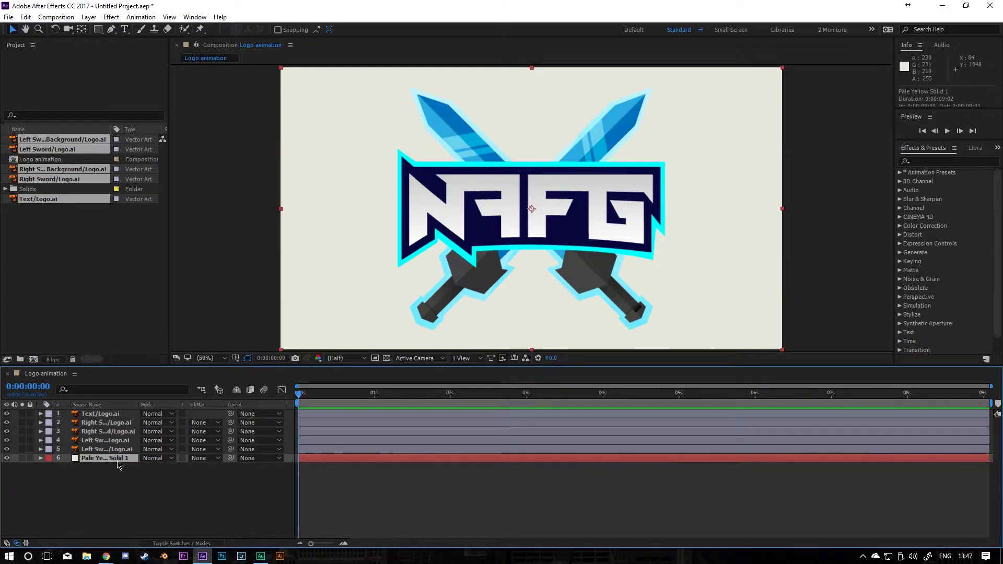
key("ctrl+shift+y")
left_click(359, 315)
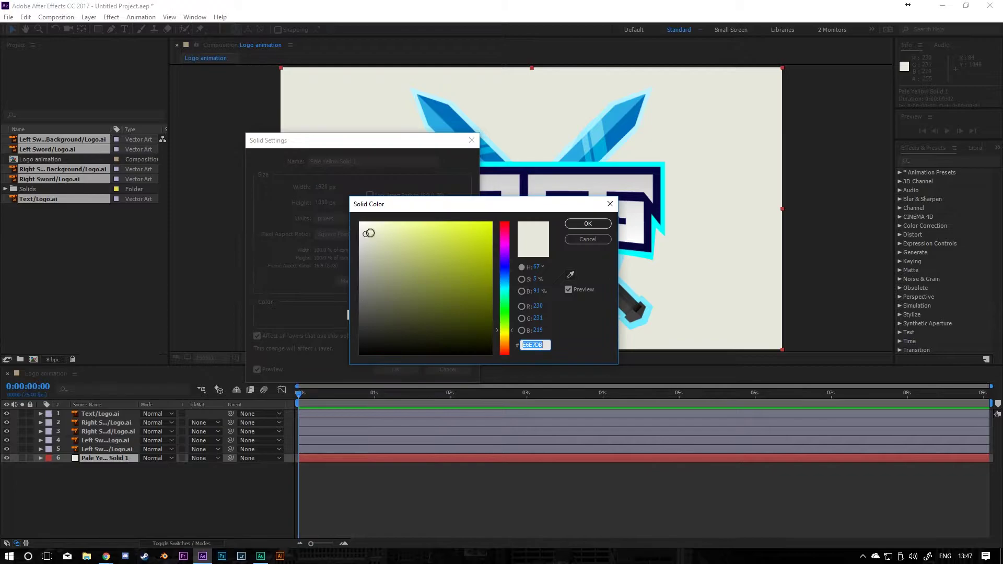
left_click_drag(370, 233, 360, 222)
left_click(573, 225)
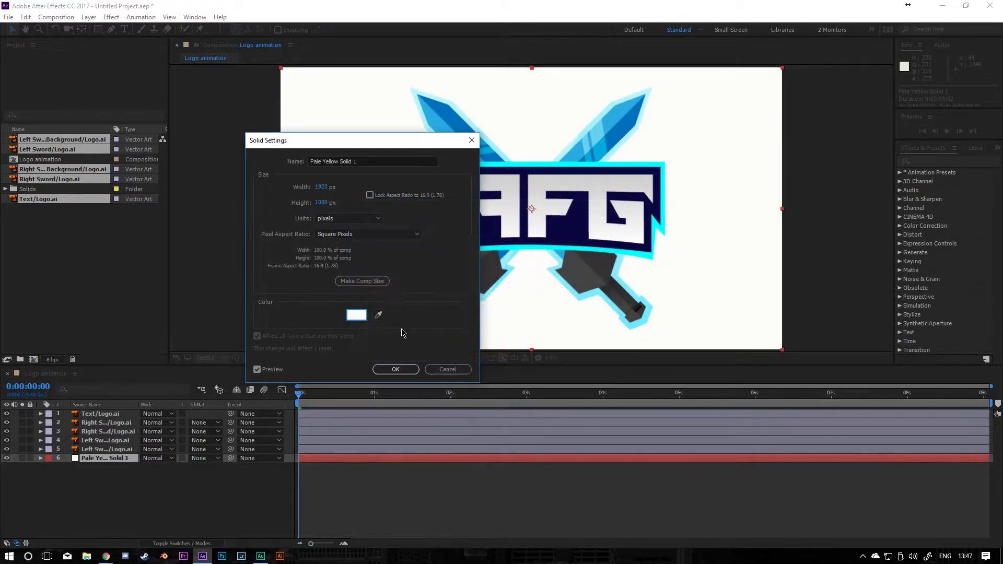
left_click(395, 369)
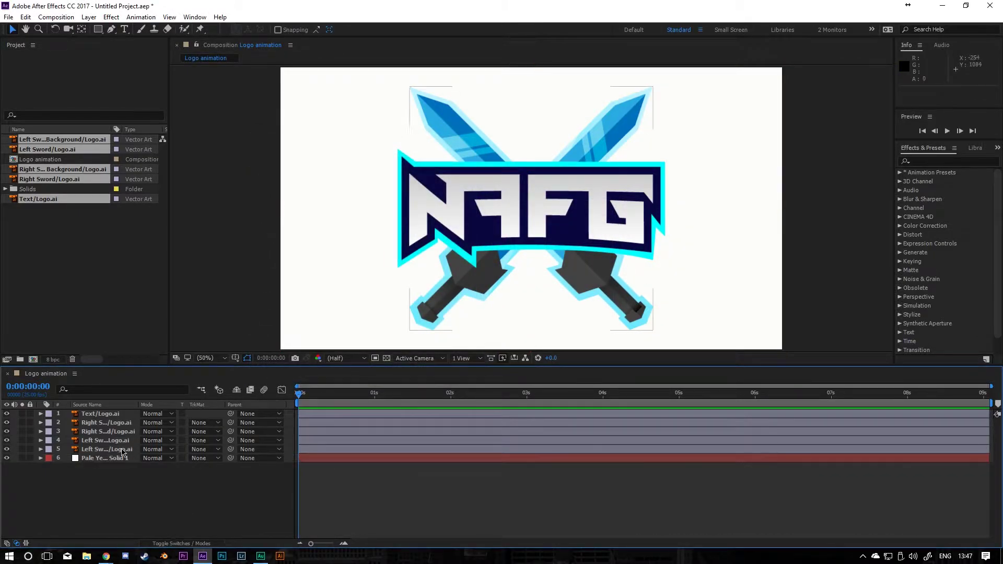
Step: Hide all the logo layers and show them again one by one, leaving only the Right Sword Background layer hidden
left_click(119, 451)
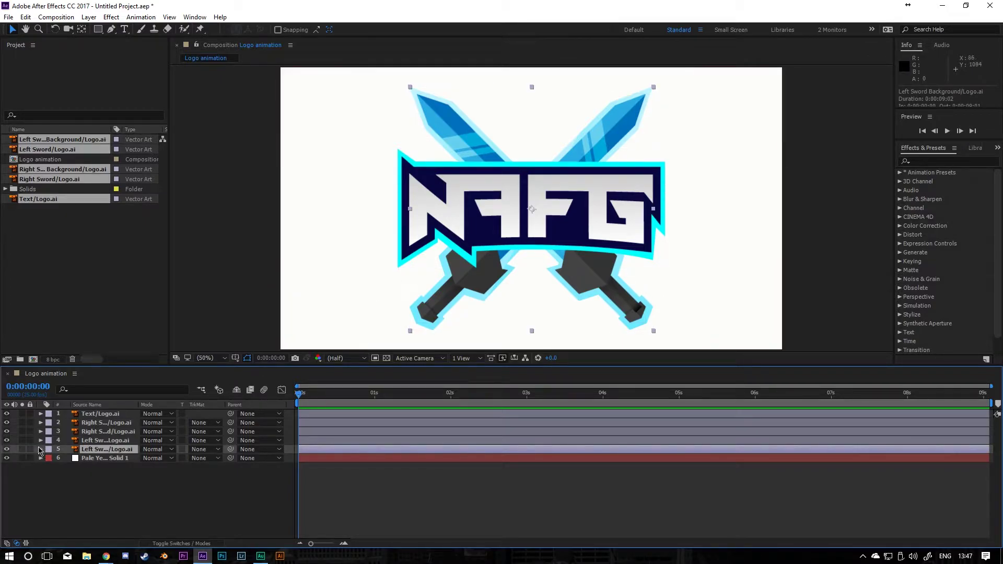
left_click(6, 415)
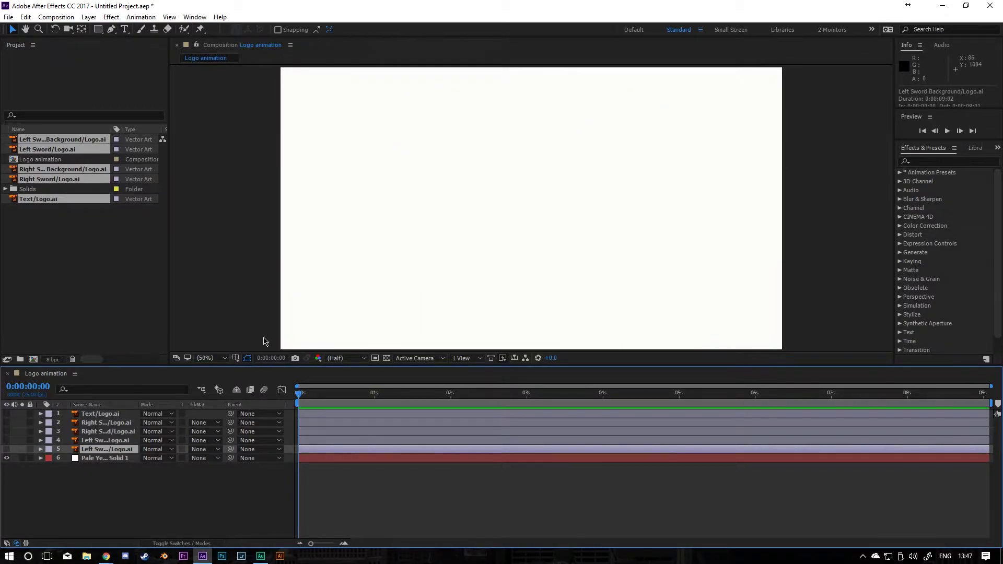
left_click(6, 413)
left_click(6, 422)
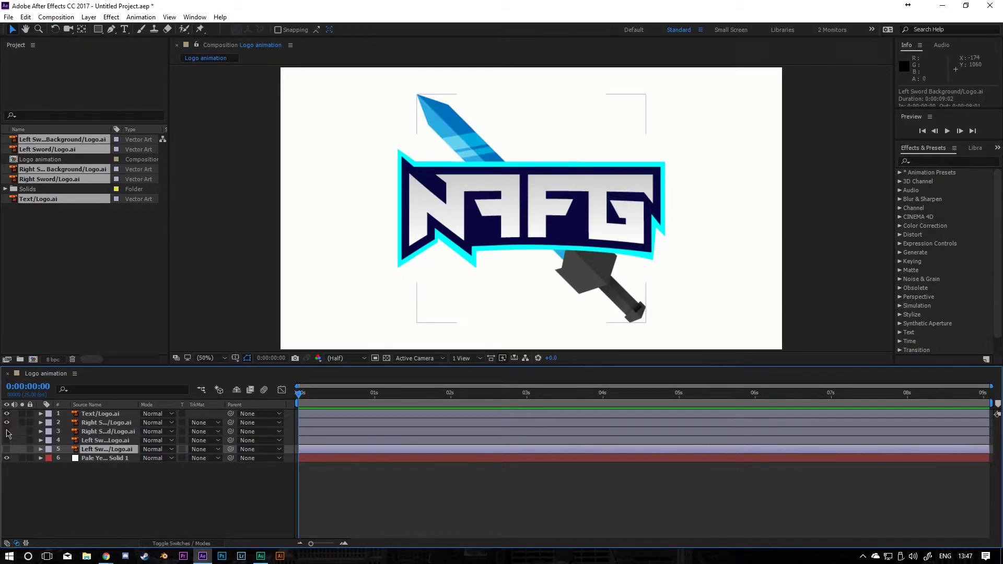
left_click(6, 440)
left_click(6, 432)
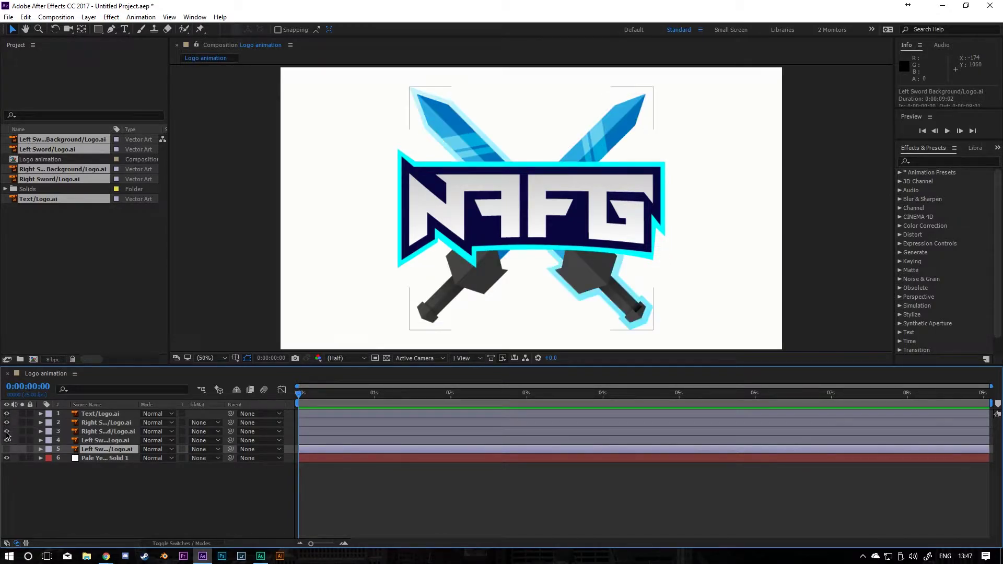
left_click(7, 432)
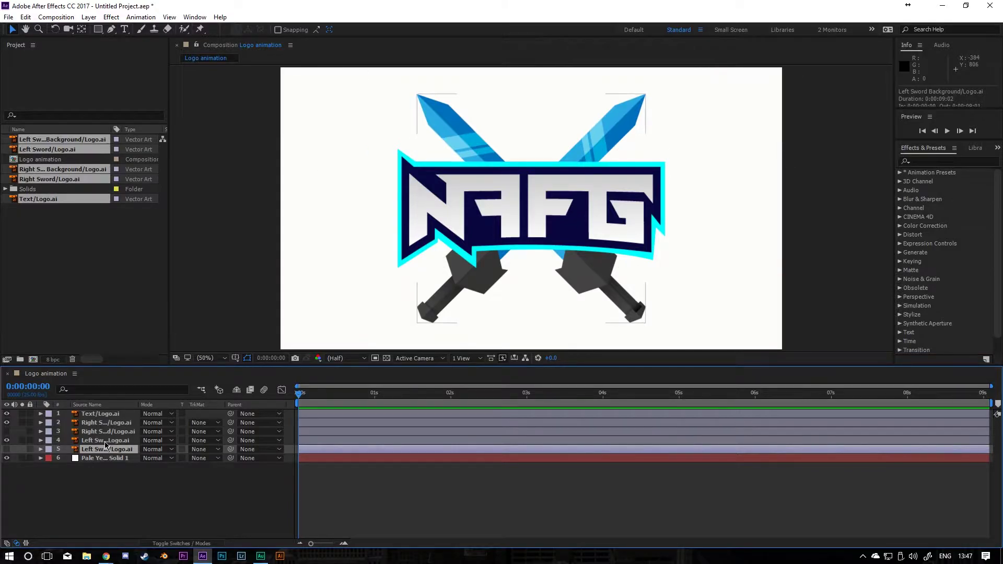
left_click(7, 449)
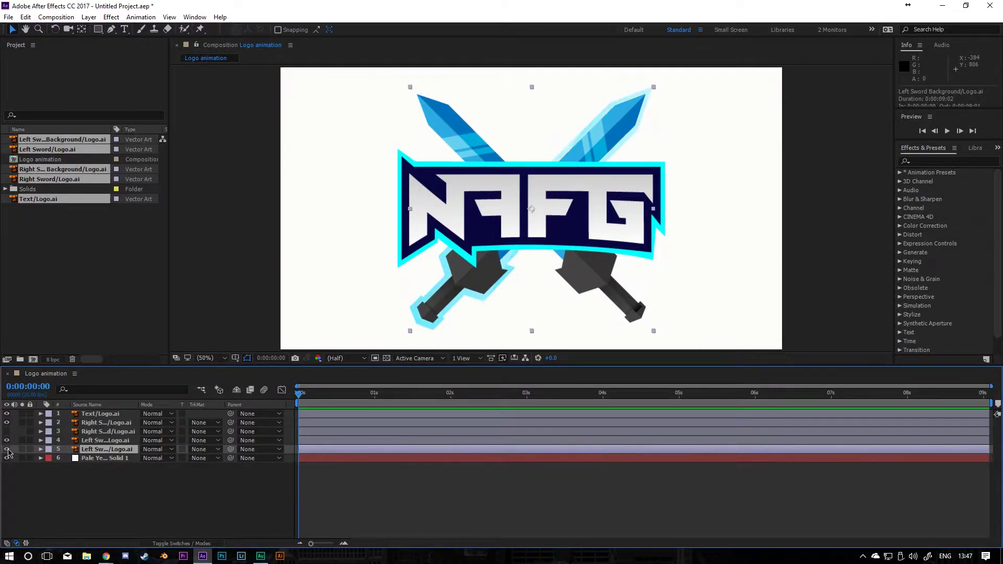
Step: Pre-compose the left sword and its background layer into a composition named "Left Sword"
left_click(103, 443, "ctrl")
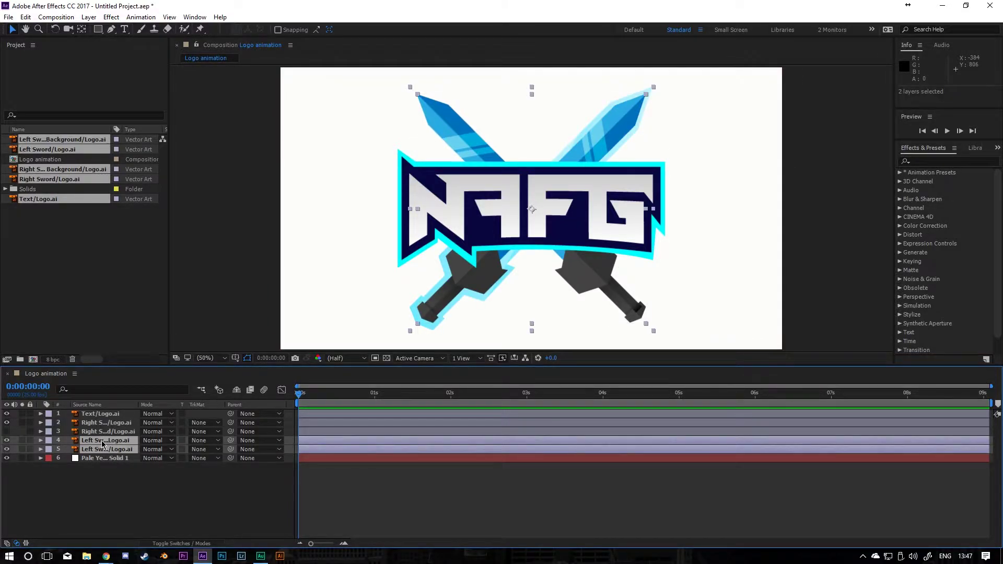
key("ctrl+shift+c")
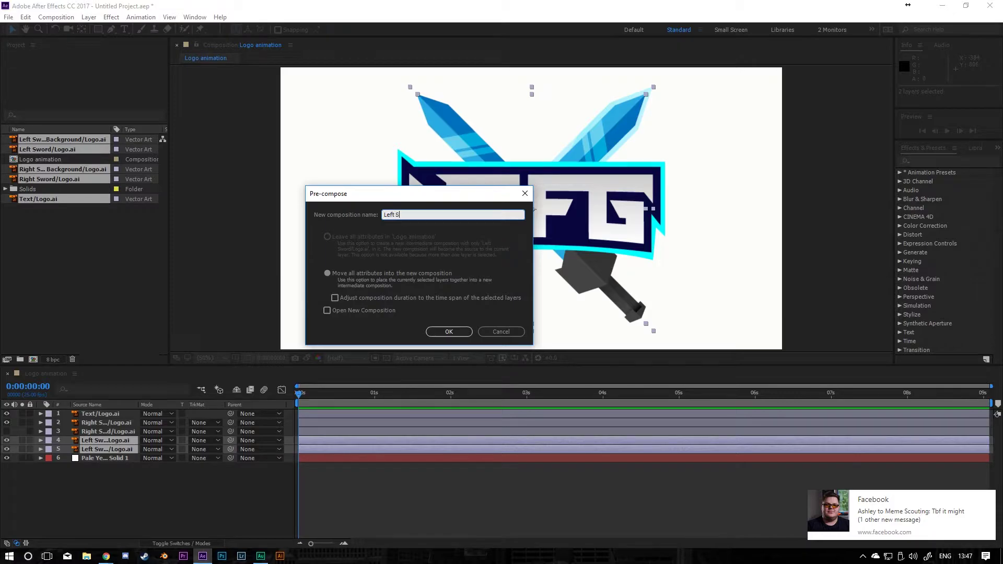
type("Left Sword")
key("Return")
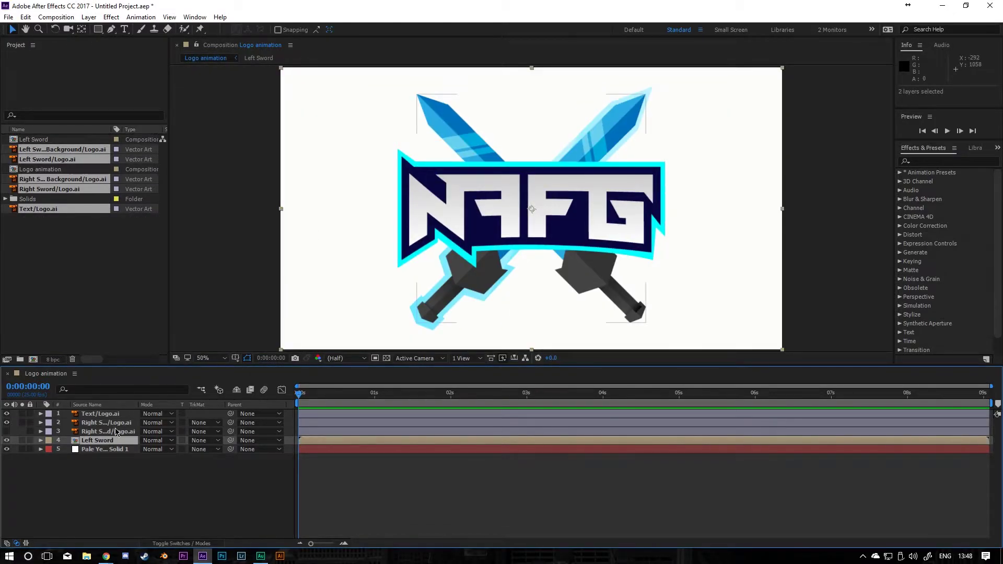
Step: Pre-compose the right sword and its background layer into a composition named "Right Sword"
left_click(112, 431)
left_click(110, 423, "ctrl")
key("ctrl+shift+c")
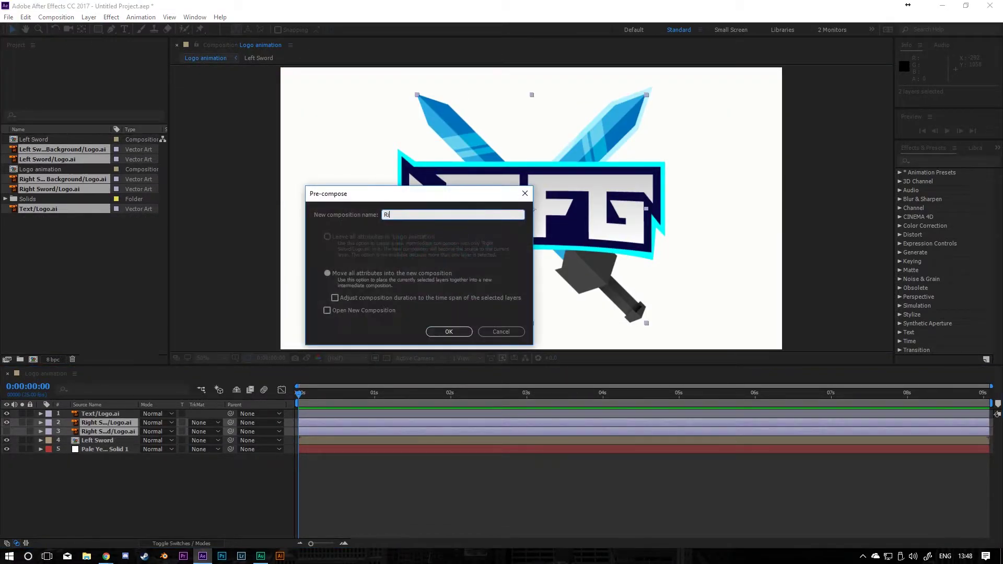
type("Right Sword")
key("Return")
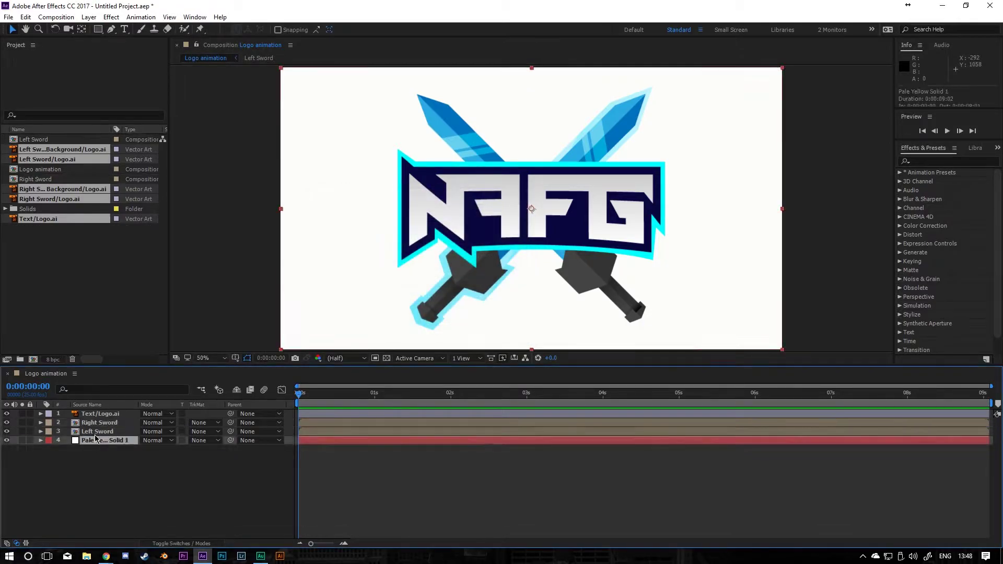
Step: Check the Left Sword layer by switching its visibility off and back on, and inspect the logo up close
left_click(98, 432)
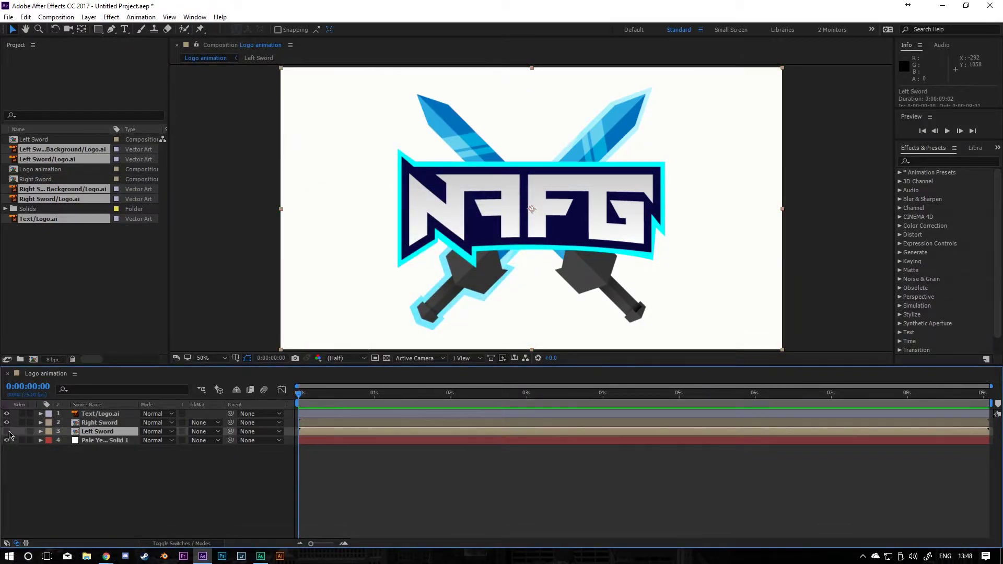
mouse_move(8, 433)
left_mouse_down()
mouse_move(6, 413)
mouse_move(9, 437)
left_mouse_up()
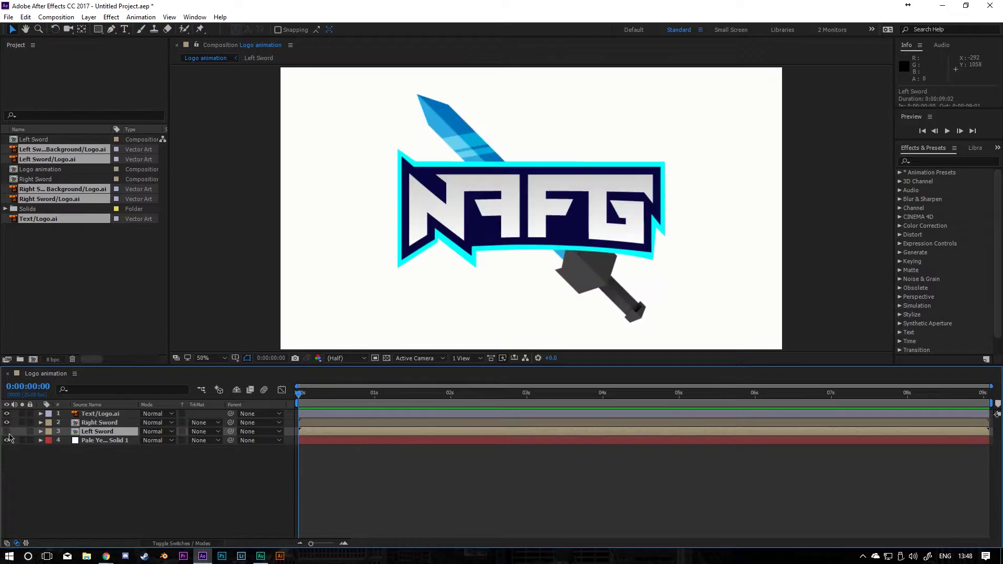
left_click(8, 432)
scroll(409, 229, "up", 1)
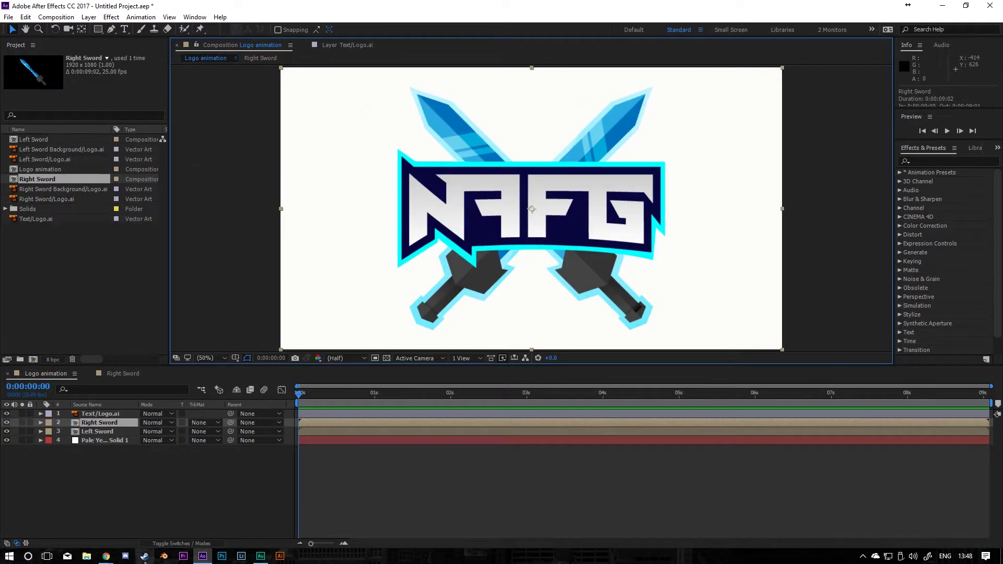
Step: Keyframe the Position of the Right Sword and Left Sword layers at 0:00:00:00, with each sword moved out of frame past its own lower corner
left_click(148, 497)
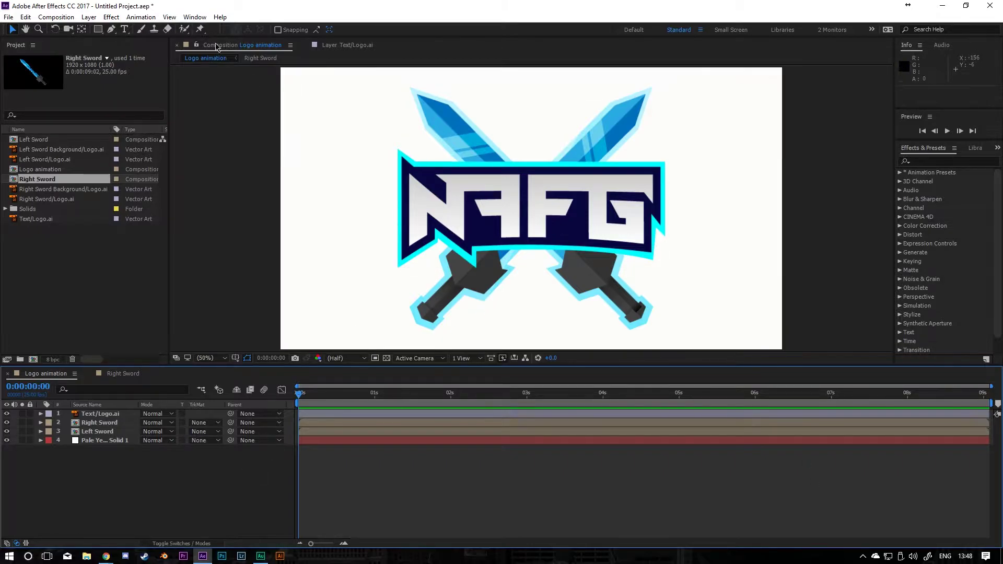
left_click(438, 309)
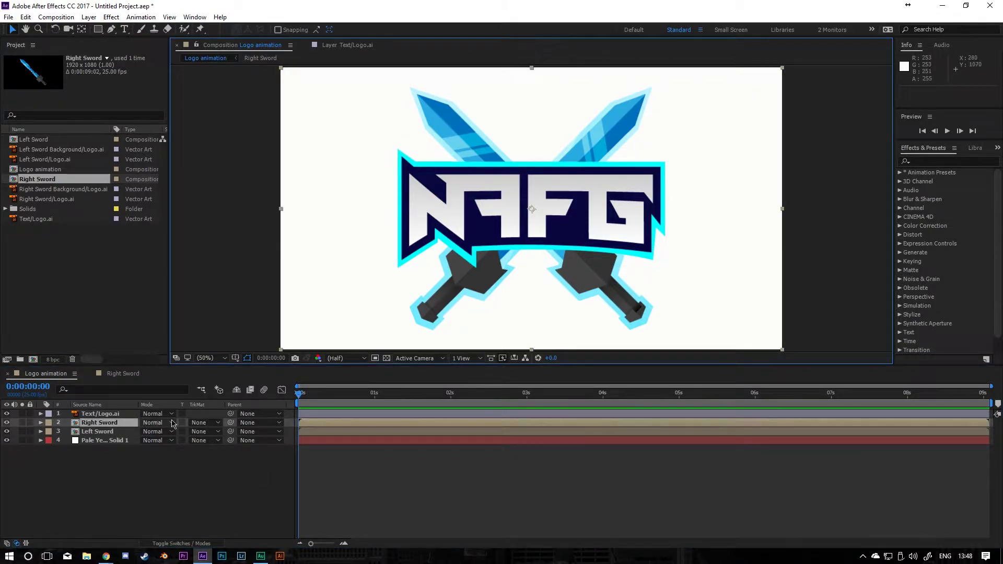
key("p")
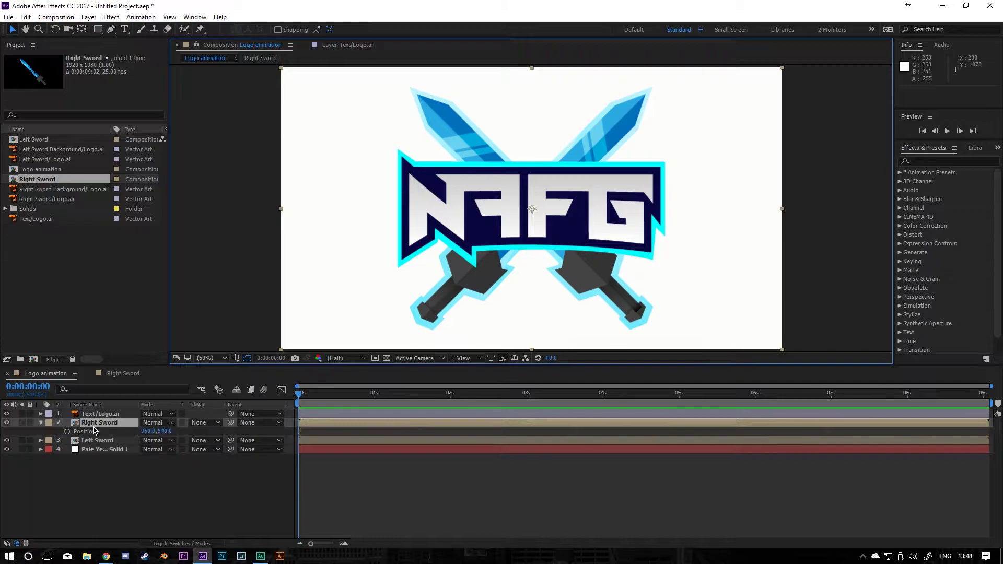
left_click(89, 441)
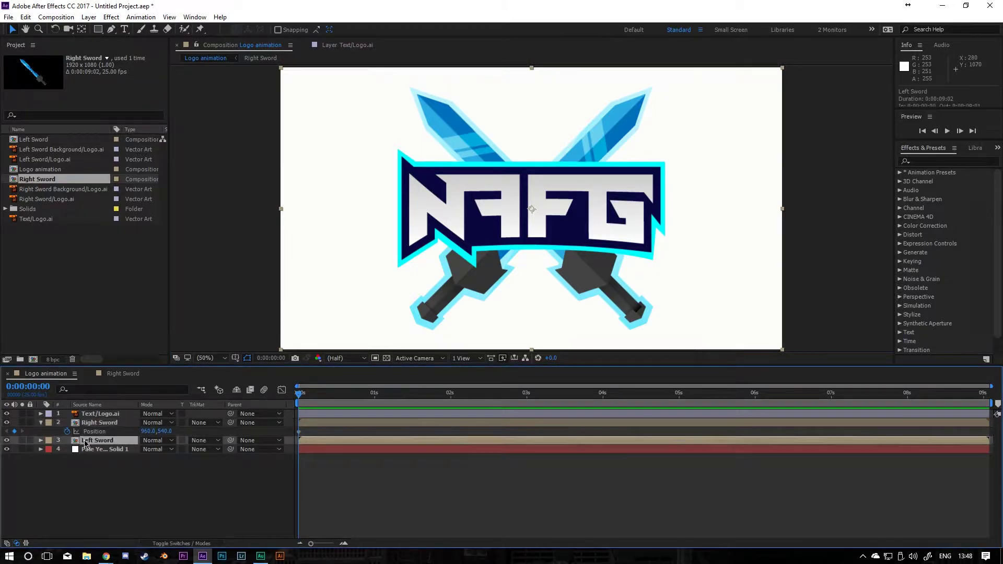
key("p")
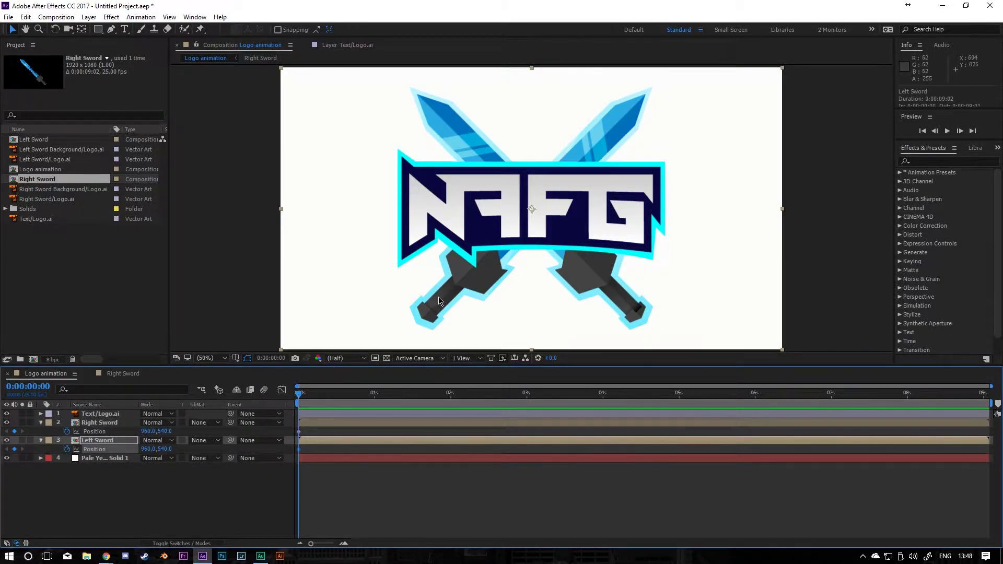
left_click_drag(439, 302, 250, 531)
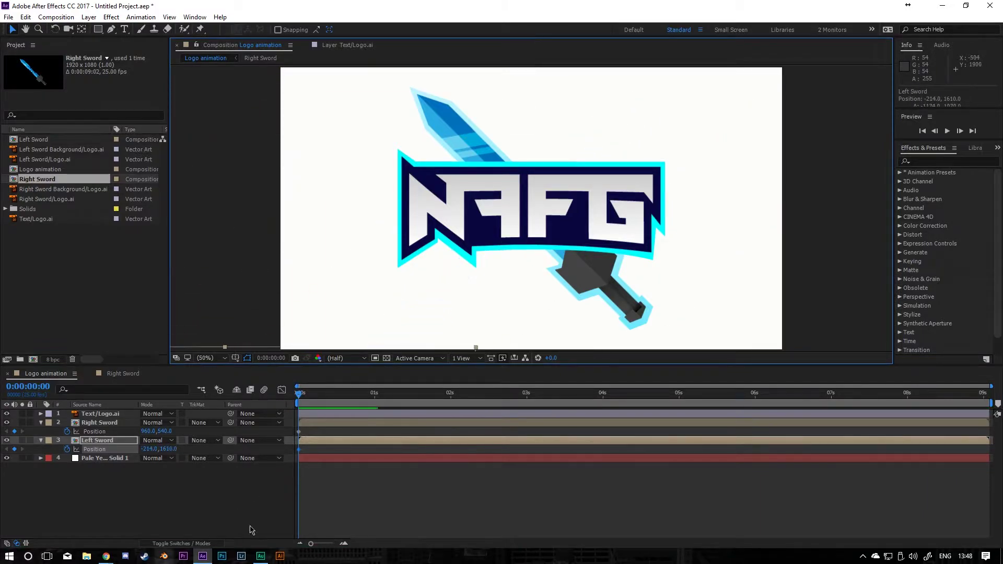
left_click_drag(590, 298, 893, 549)
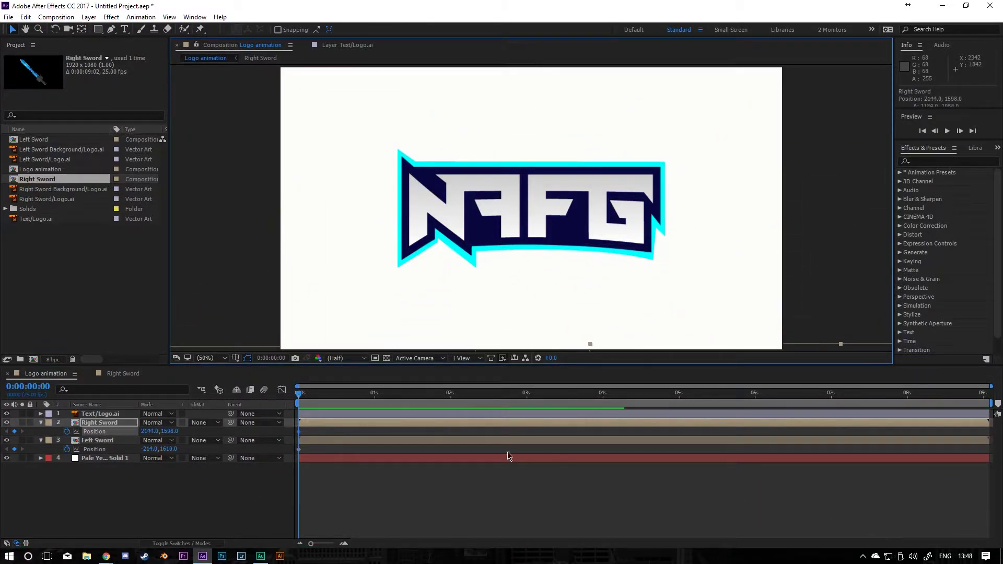
Step: At 0:00:00:21, move the left sword back into the frame behind the logo text
key("space")
key("space")
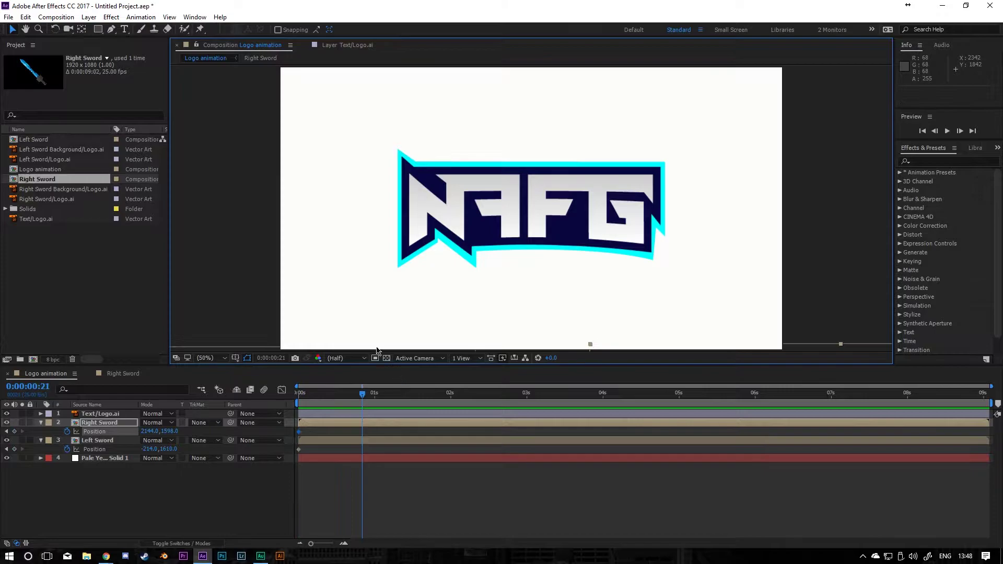
left_click_drag(391, 277, 619, 1)
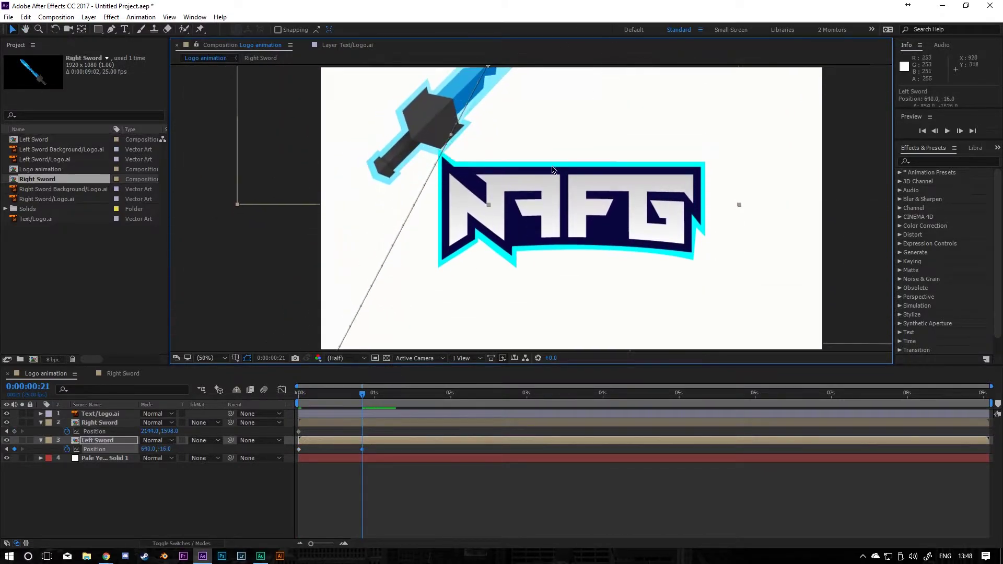
left_click_drag(400, 150, 475, 294)
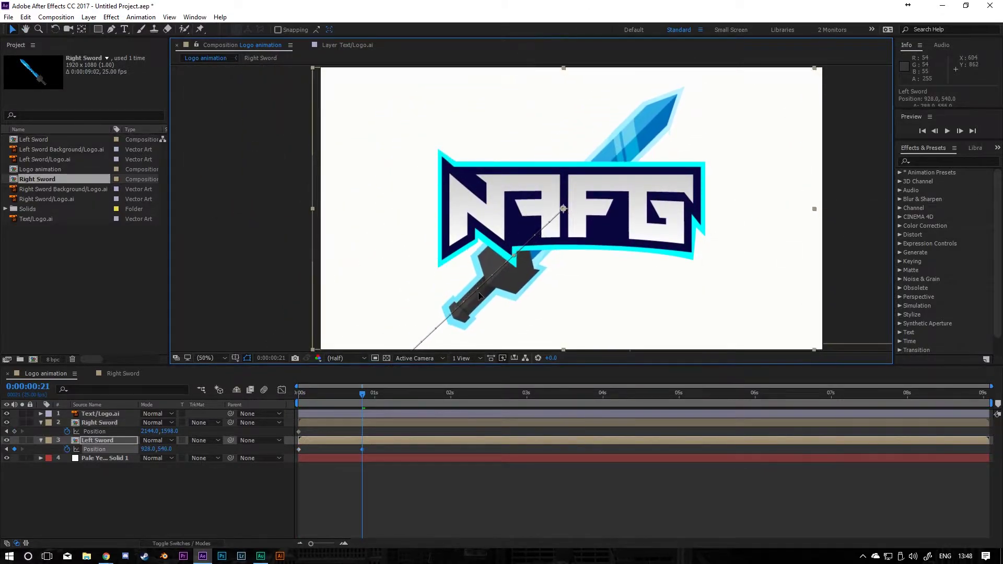
Step: Bring the right sword back to position 962, 536 at 0:00:00:21 so it crosses the left sword behind the text
left_click_drag(596, 323, 533, 181)
left_click_drag(660, 271, 665, 296)
left_click_drag(606, 308, 485, 193)
key("Down")
key("Up")
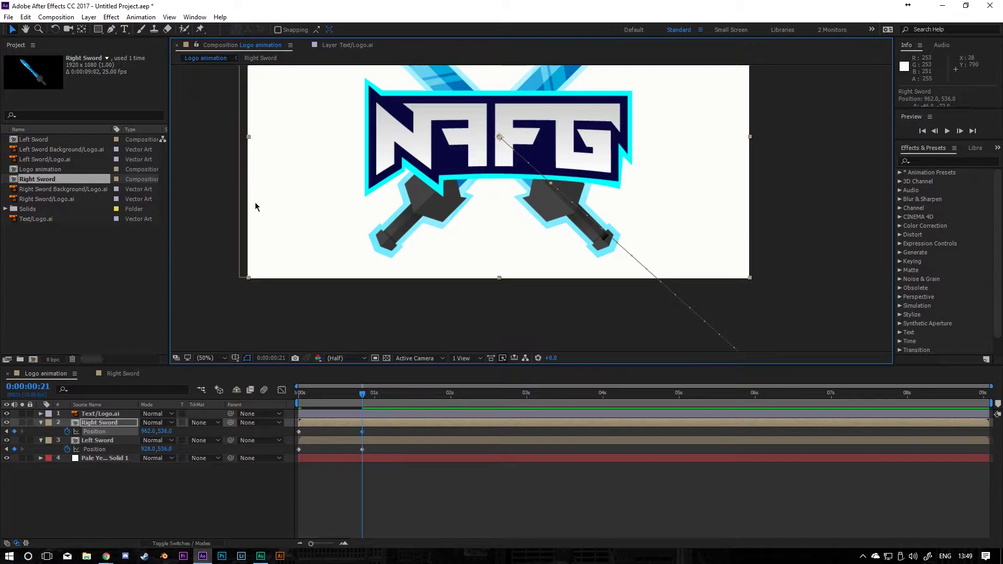
Step: Realign the left sword's end position to 962, 538 and preview both swords entering
left_click_drag(241, 217, 251, 217)
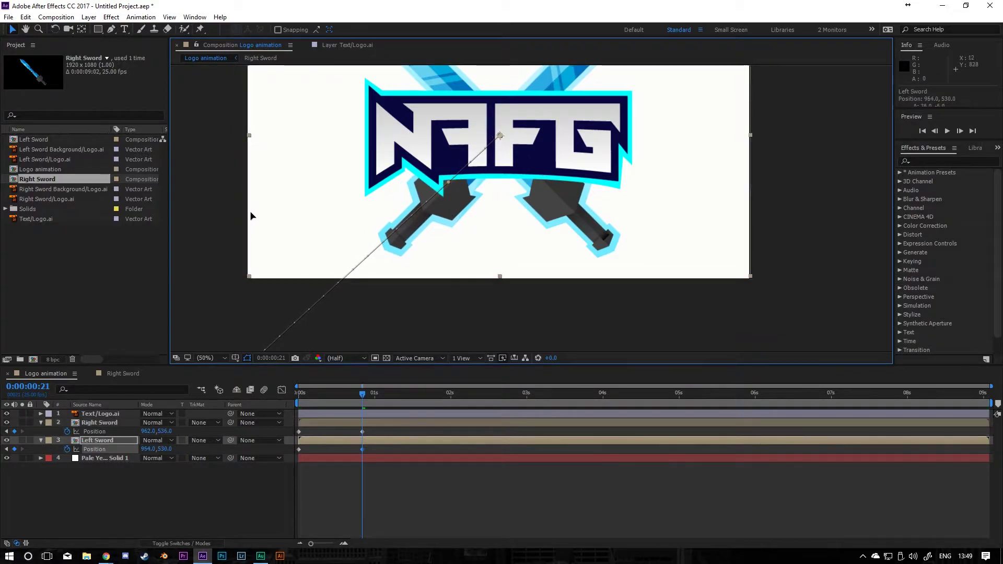
left_click(186, 491)
left_click_drag(418, 155, 424, 216)
key("space")
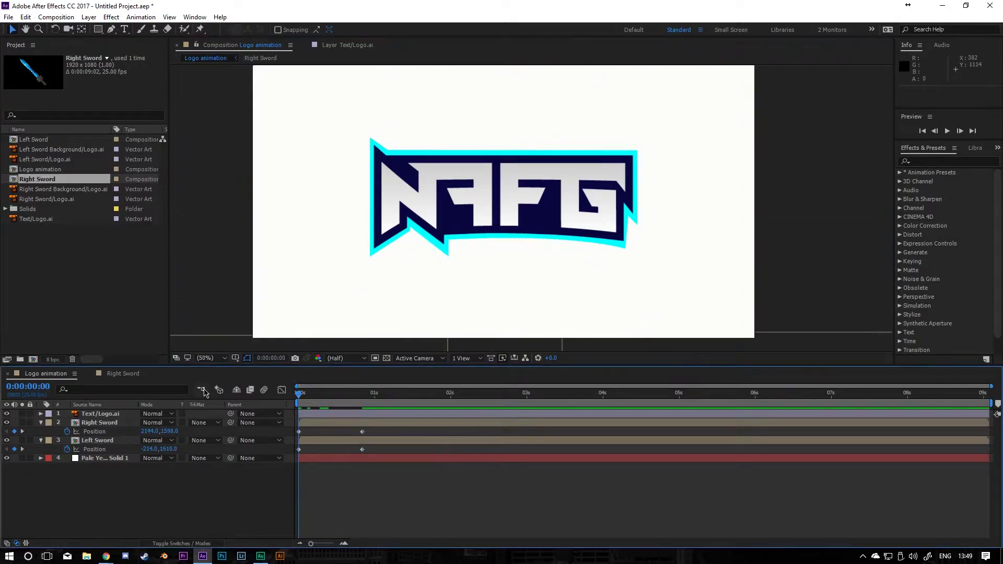
Step: Move the end Position keyframes of both swords to 0:00:00:10 and preview the faster entrance
left_click(362, 431)
left_click(363, 449, "shift")
double_click(363, 450)
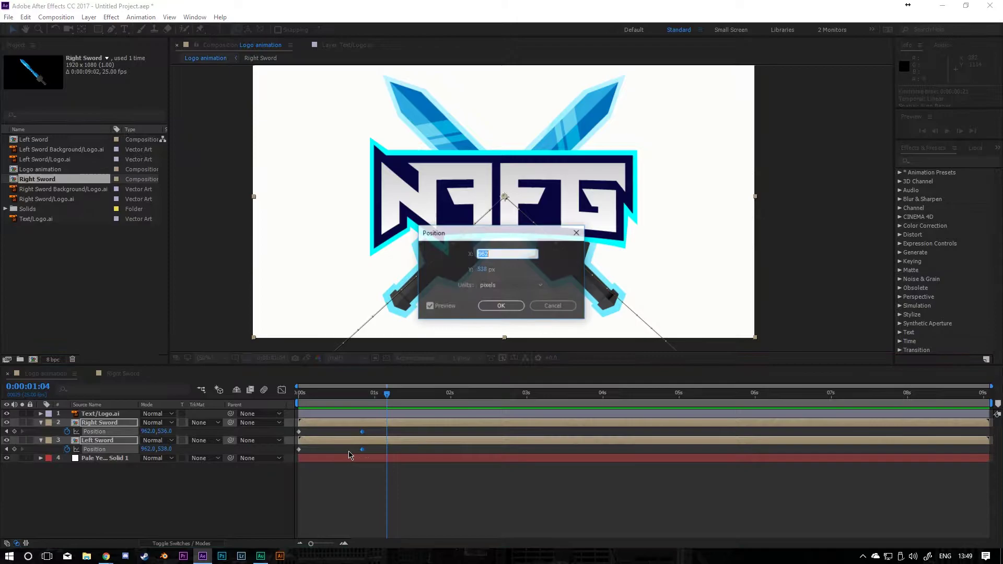
left_click(553, 307)
left_click_drag(362, 431, 328, 438)
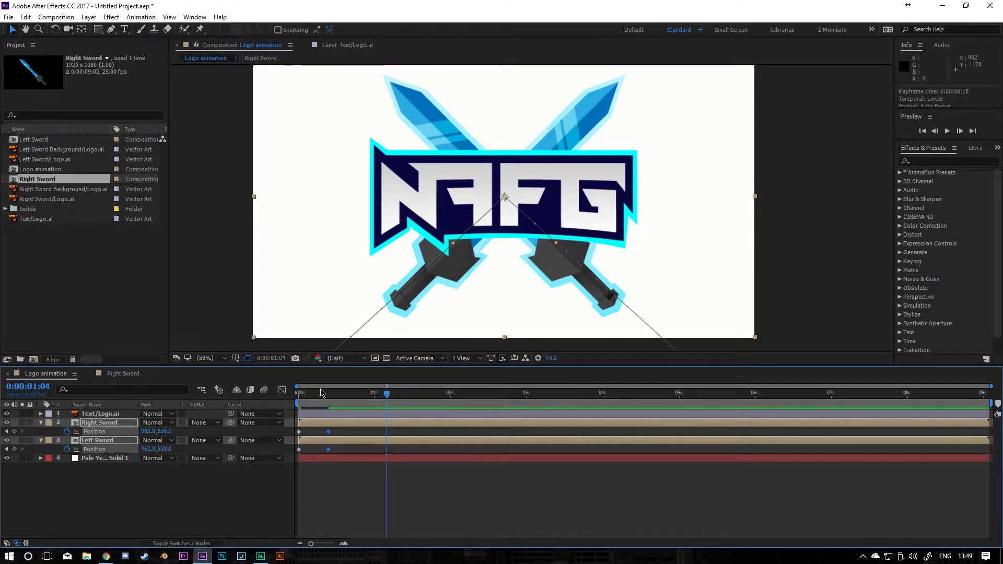
key("space")
key("space")
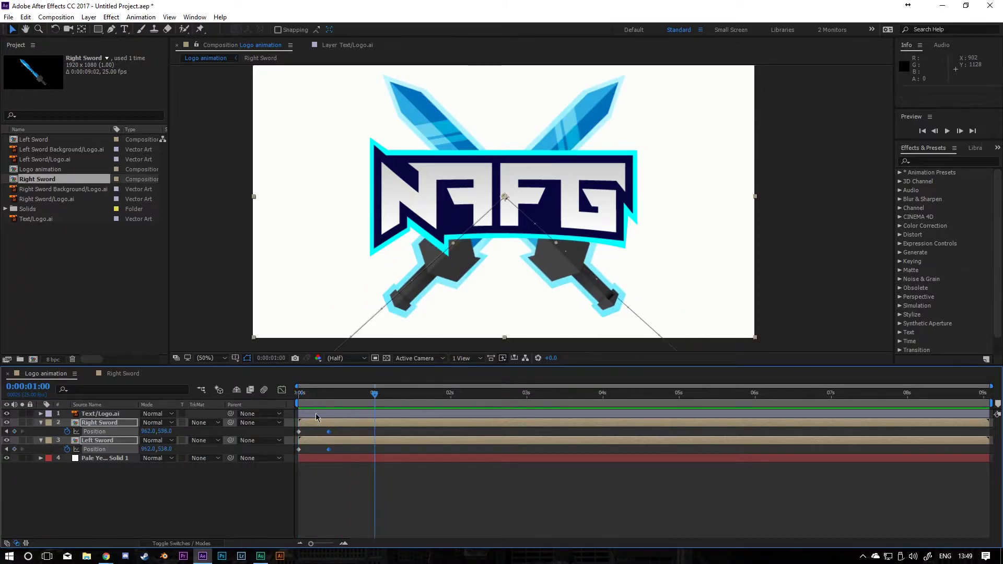
key("space")
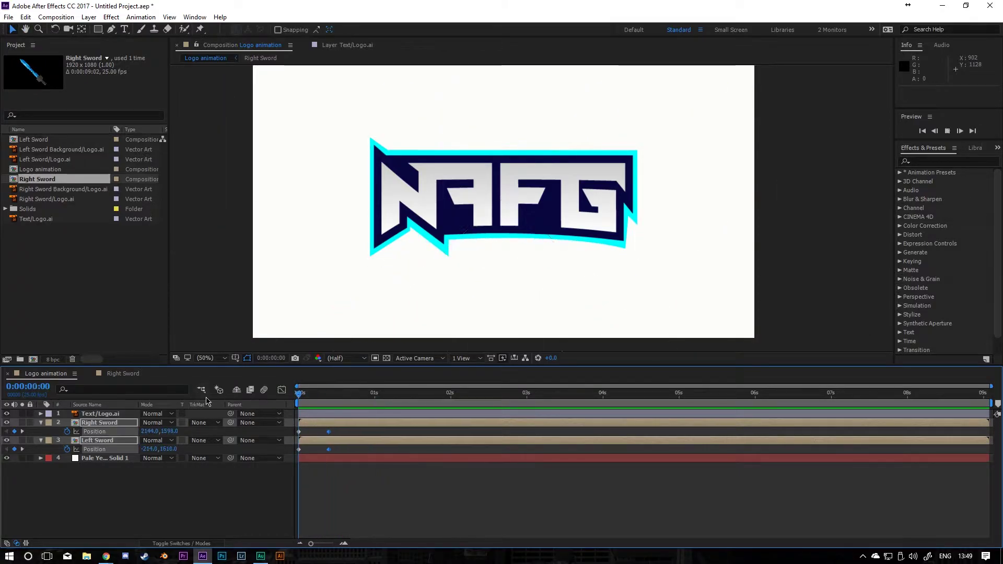
key("space")
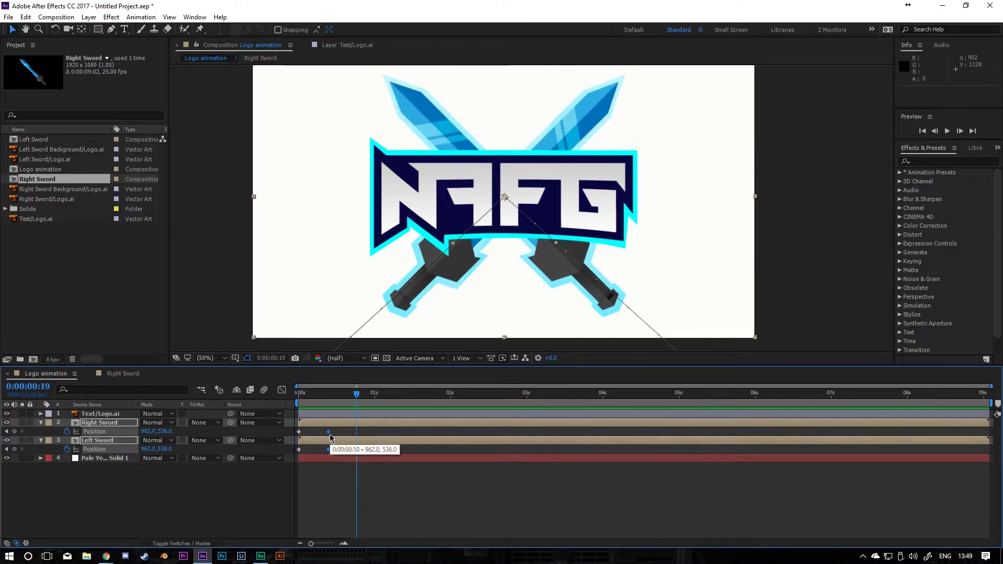
Step: Apply Easy Ease to both swords' end Position keyframes and preview the motion
right_click(330, 434)
mouse_move(357, 429)
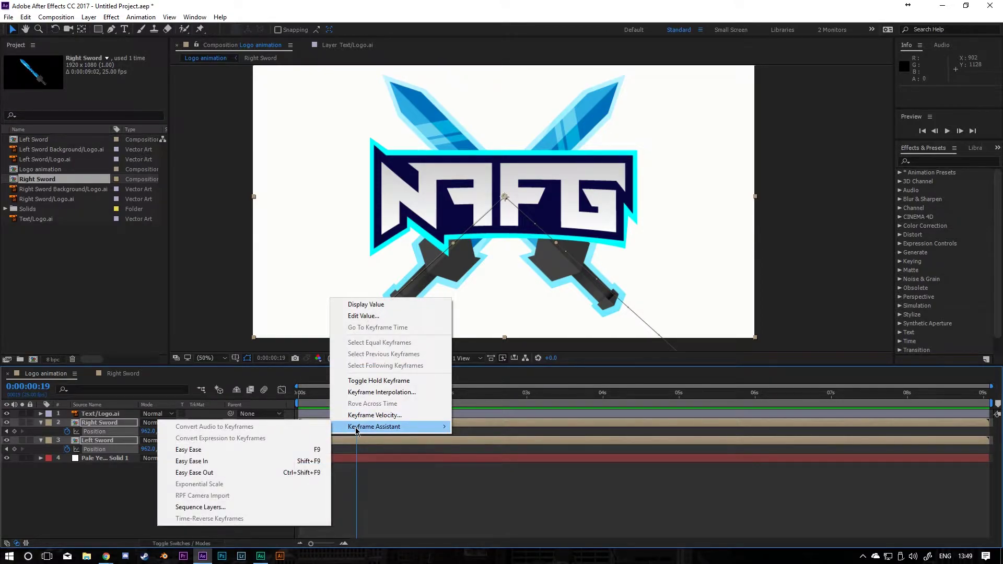
left_click(271, 449)
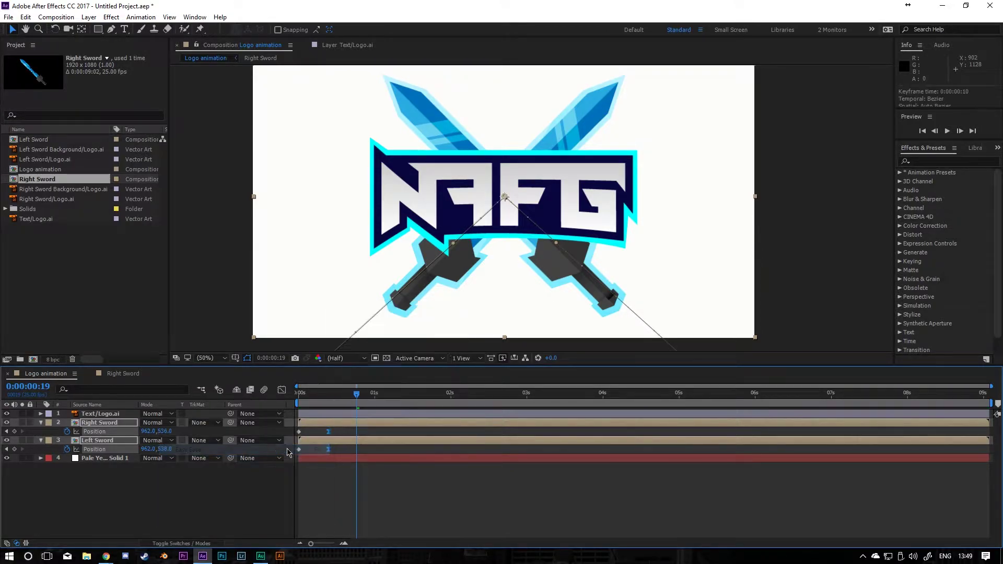
left_click_drag(322, 401, 282, 418)
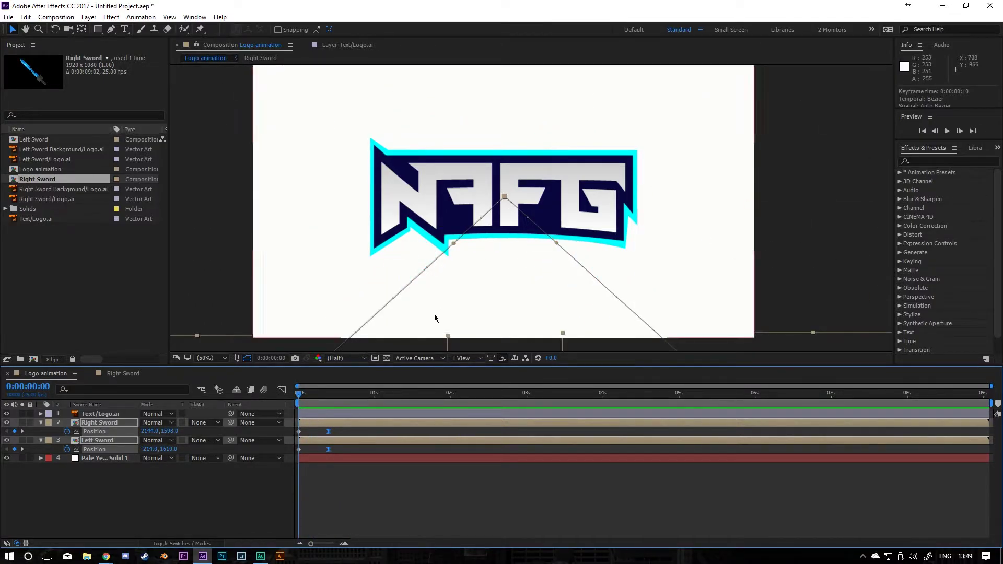
key("space")
left_click(387, 394)
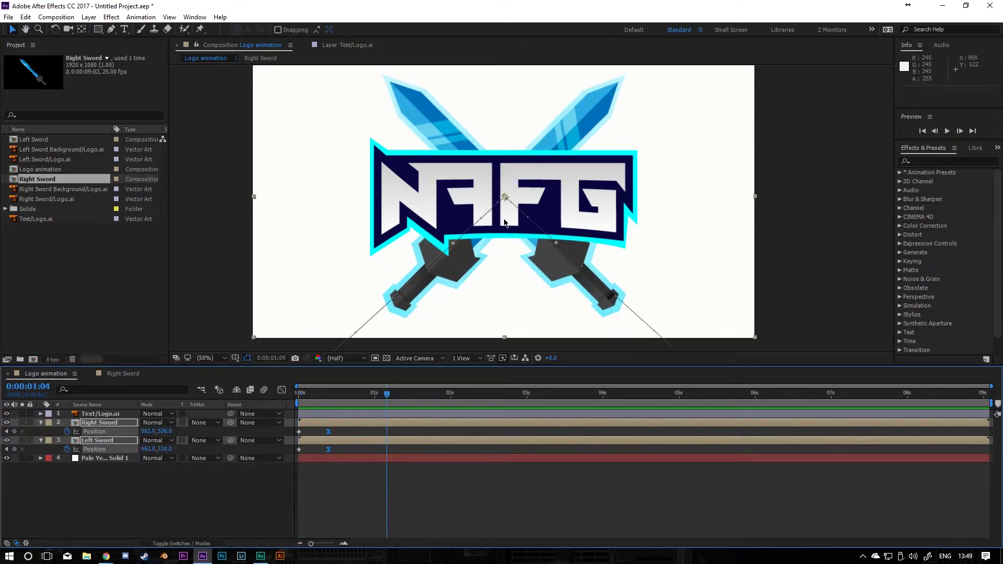
Step: Shift all Position keyframes of both swords together so the entrance starts at 0:00:02:06, and return to the start of the timeline
left_click(349, 432)
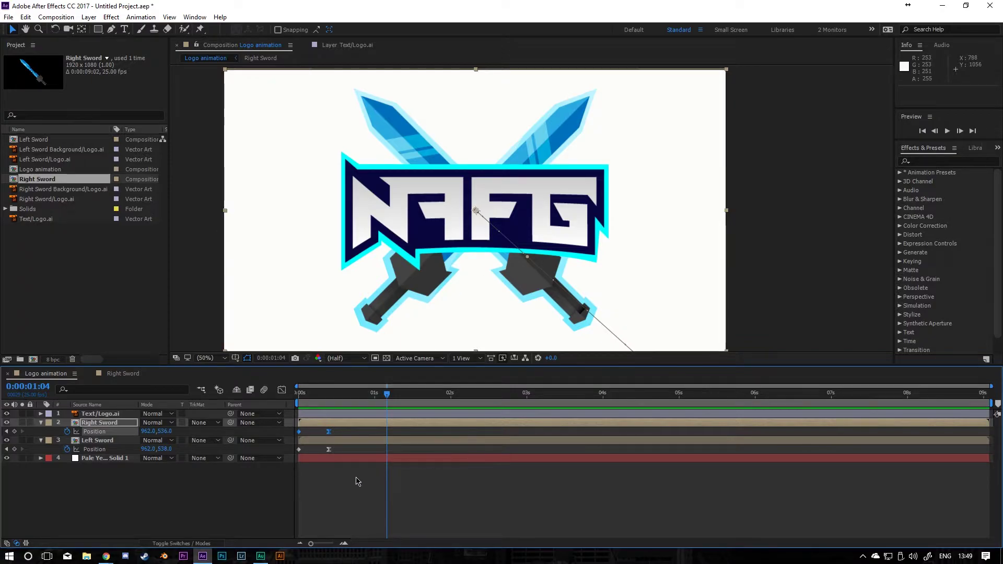
left_click(338, 443, "shift")
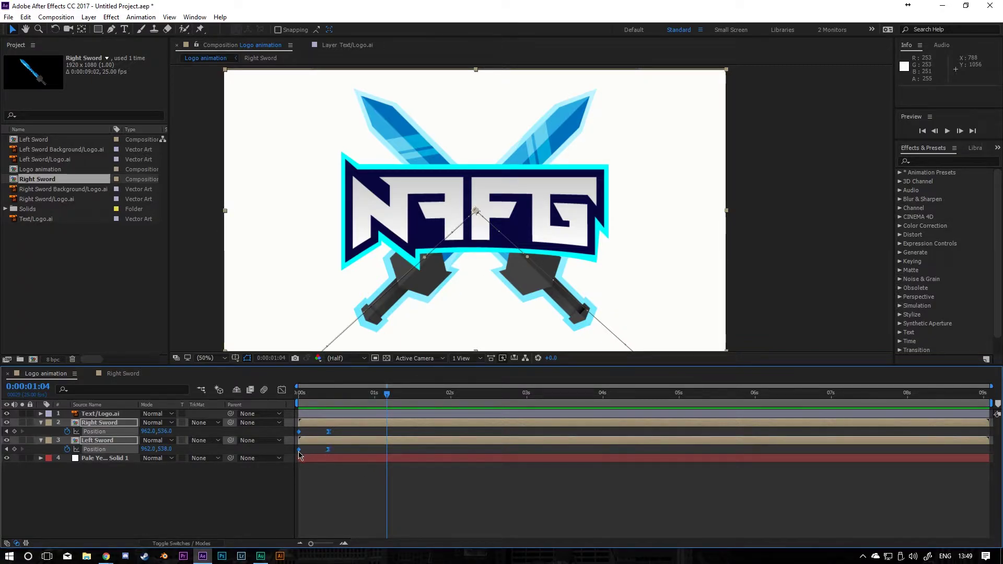
left_click_drag(299, 449, 469, 449)
key("Home")
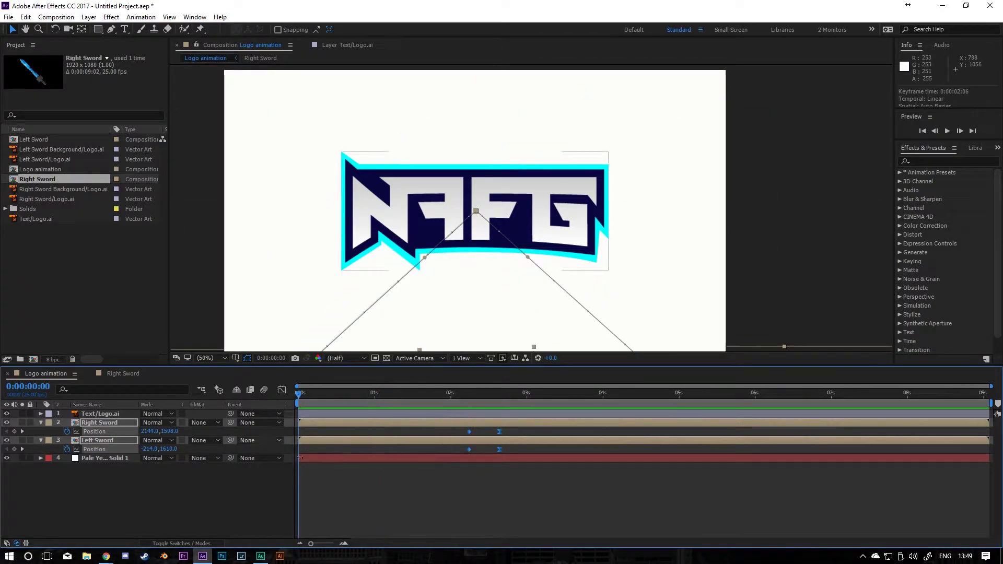
left_click(376, 496)
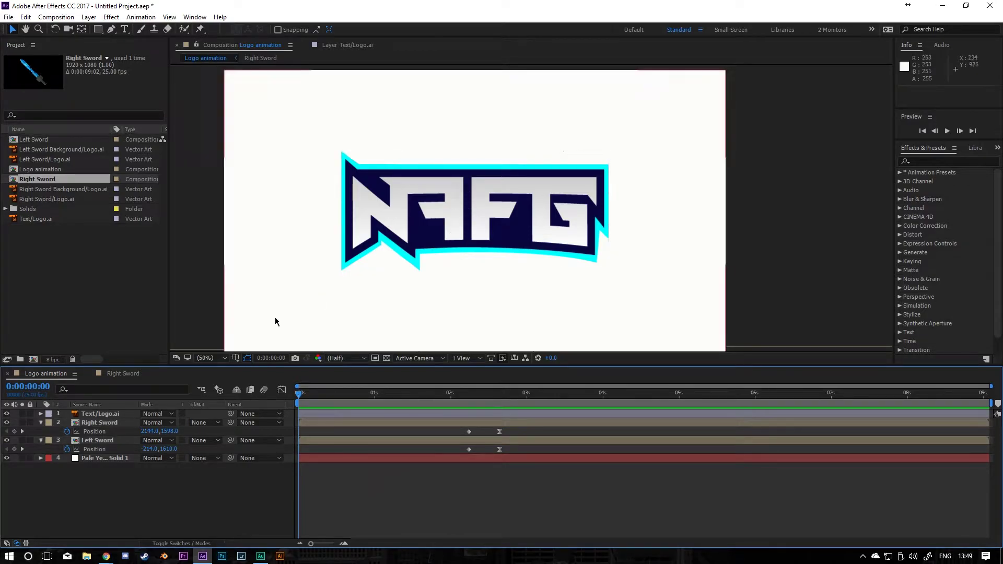
Step: Apply the Turbulent Displace effect to the Text/Logo.ai layer
left_click(389, 235)
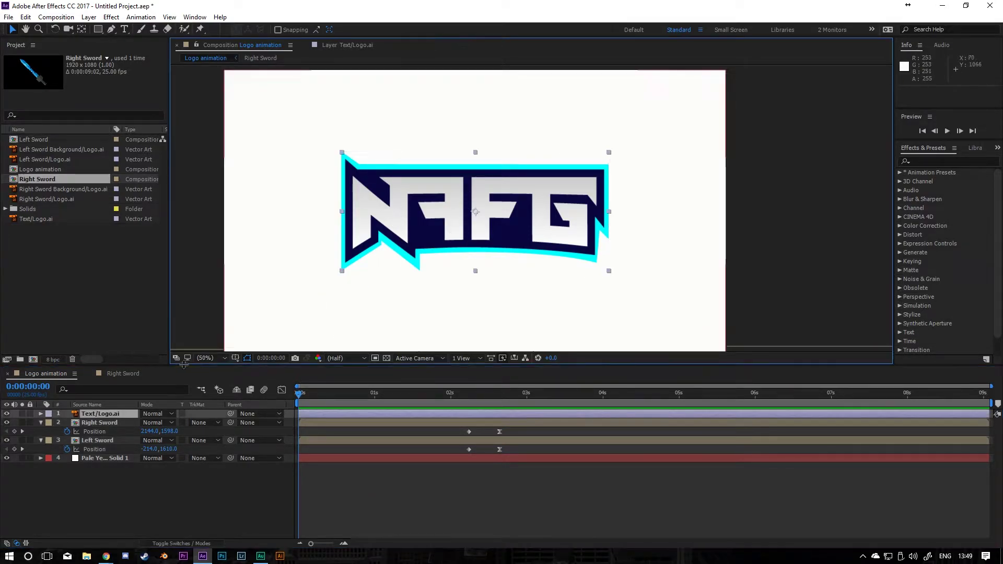
key("ctrl+space")
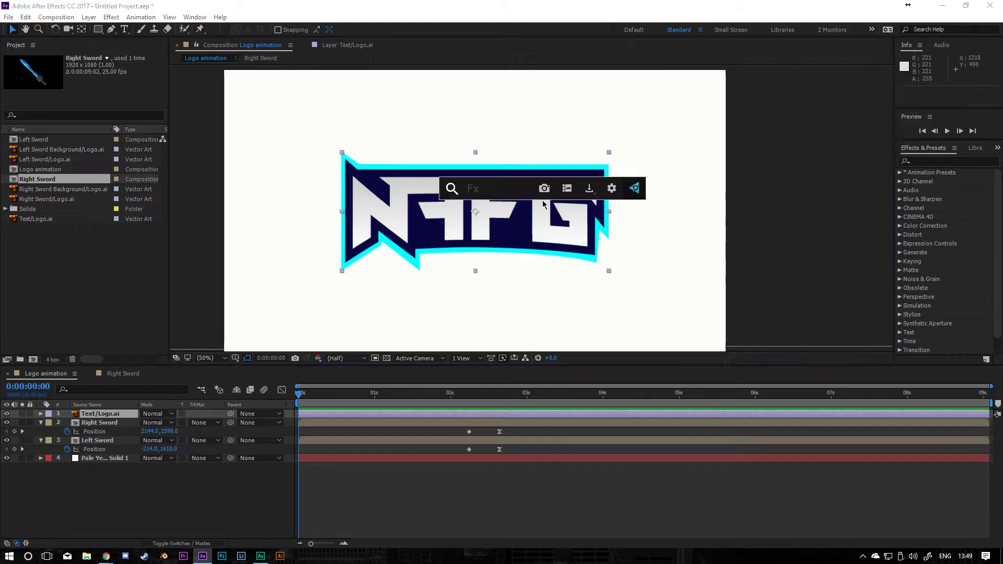
type("turb")
key("Return")
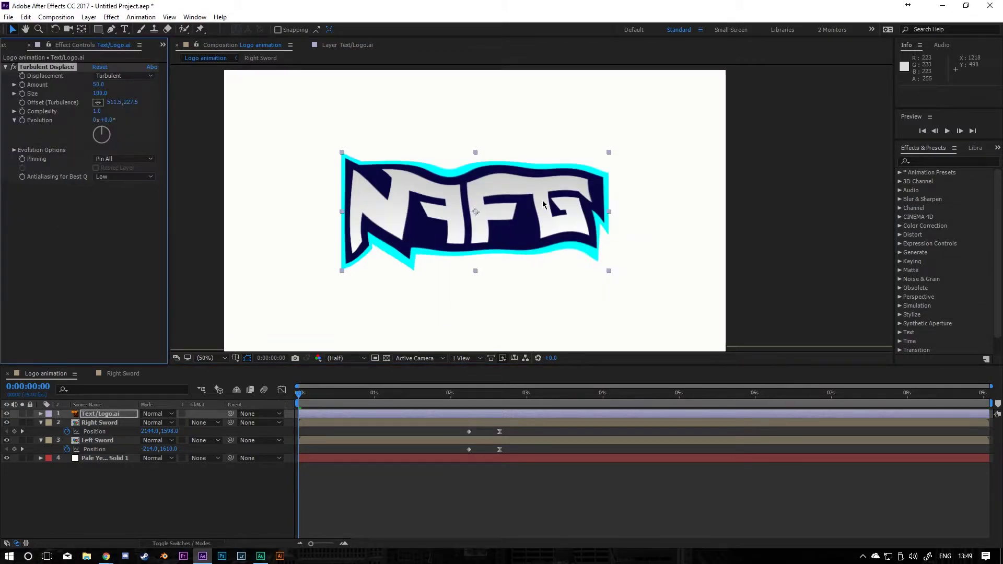
Step: Search the effects library for "turb" to locate Turbulent Displace
key("ctrl+space")
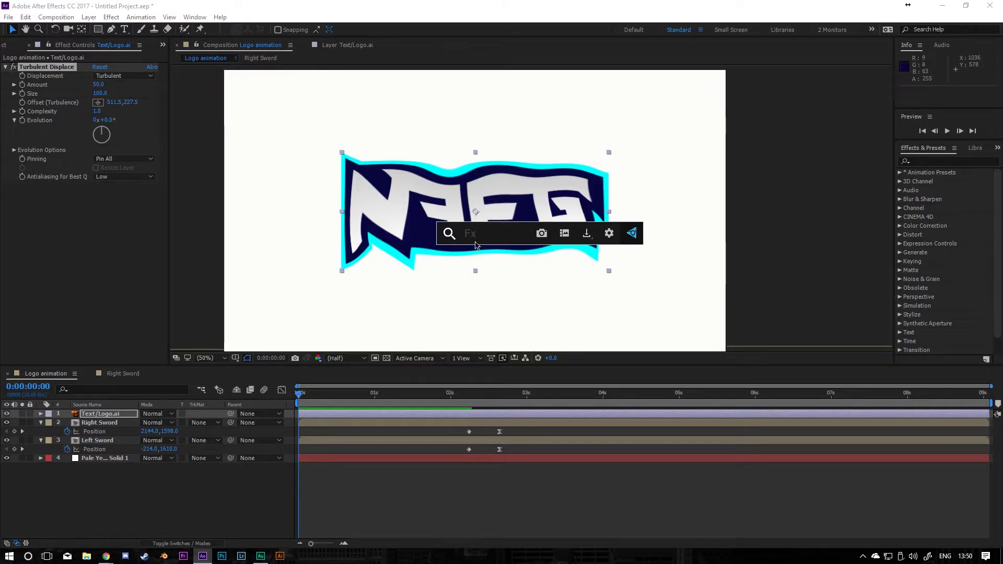
key("Escape")
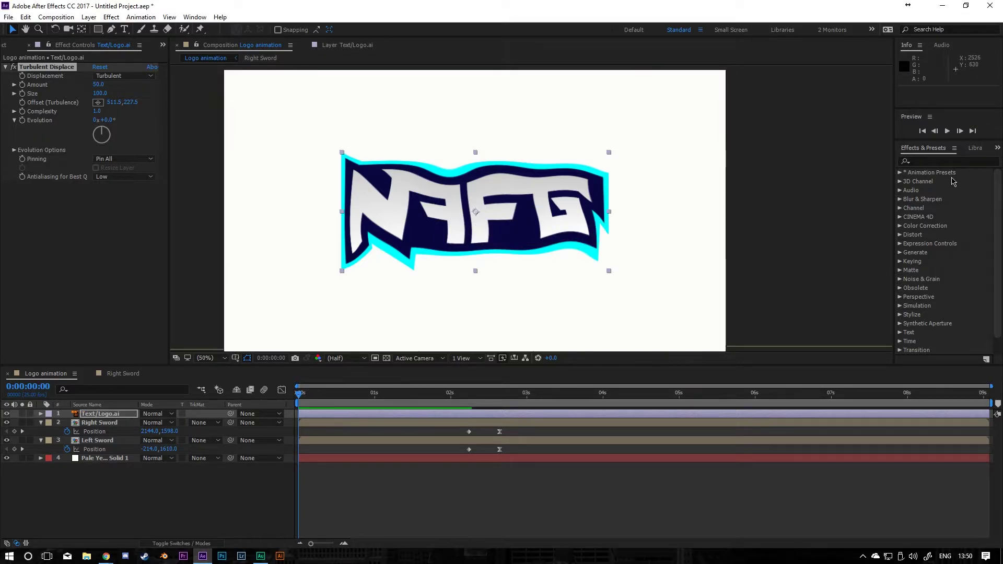
left_click(935, 161)
type("turb")
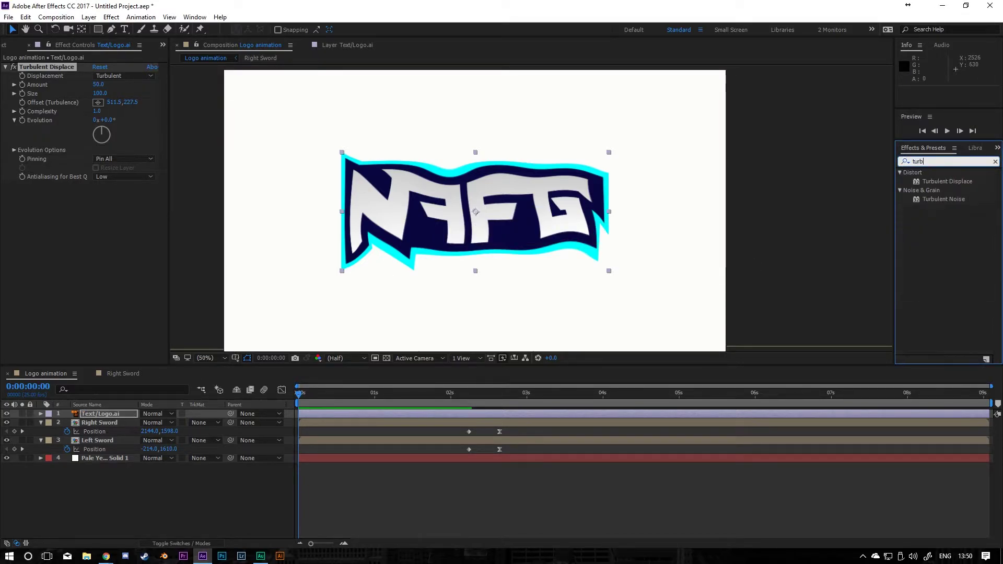
Step: Set the text's Turbulent Displace to Amount 89, Size 23 and Evolution -75°, and enable Evolution keyframing at 0:00:00:00
left_click(36, 166)
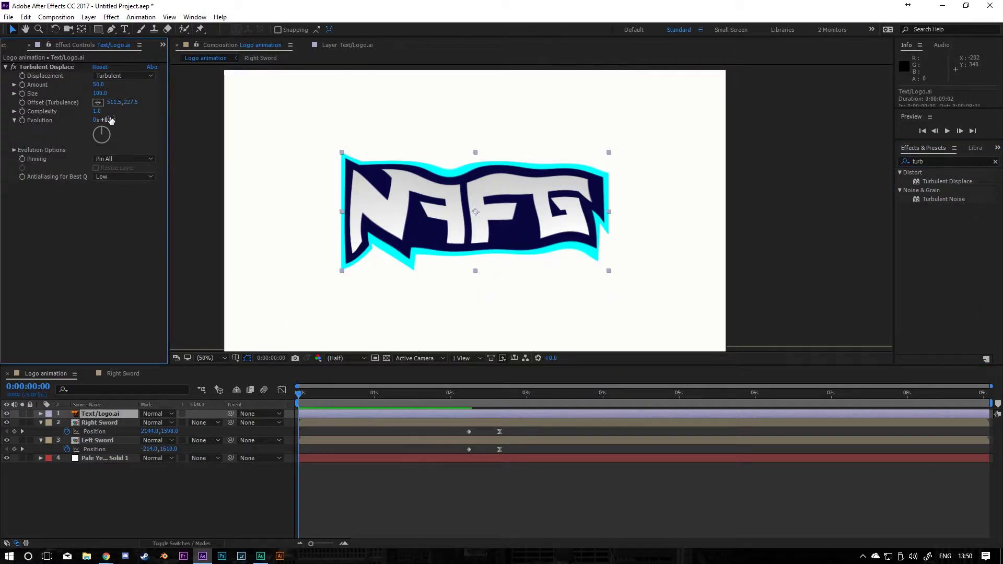
left_click_drag(103, 131, 94, 134)
left_click_drag(99, 88, 69, 104)
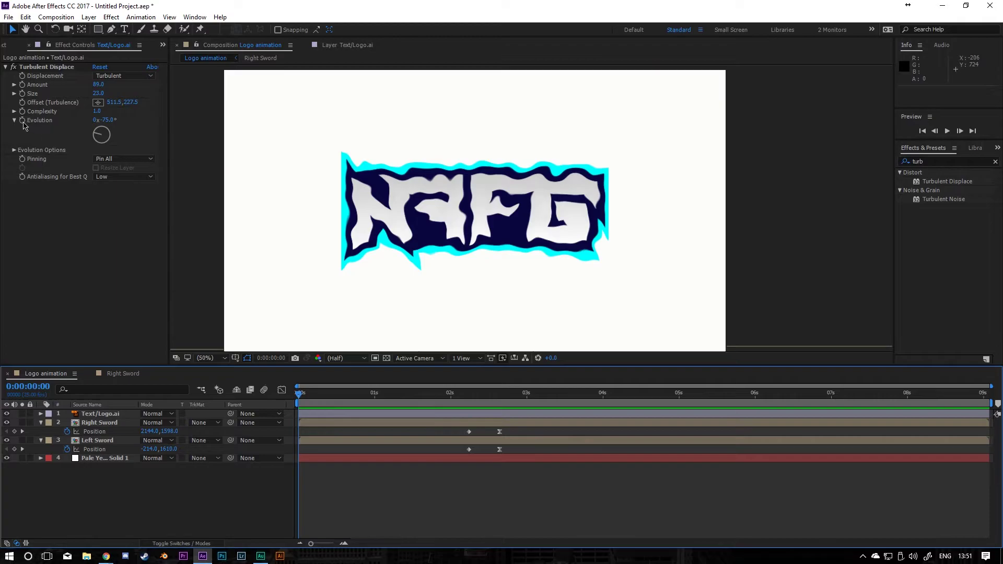
left_click(23, 123)
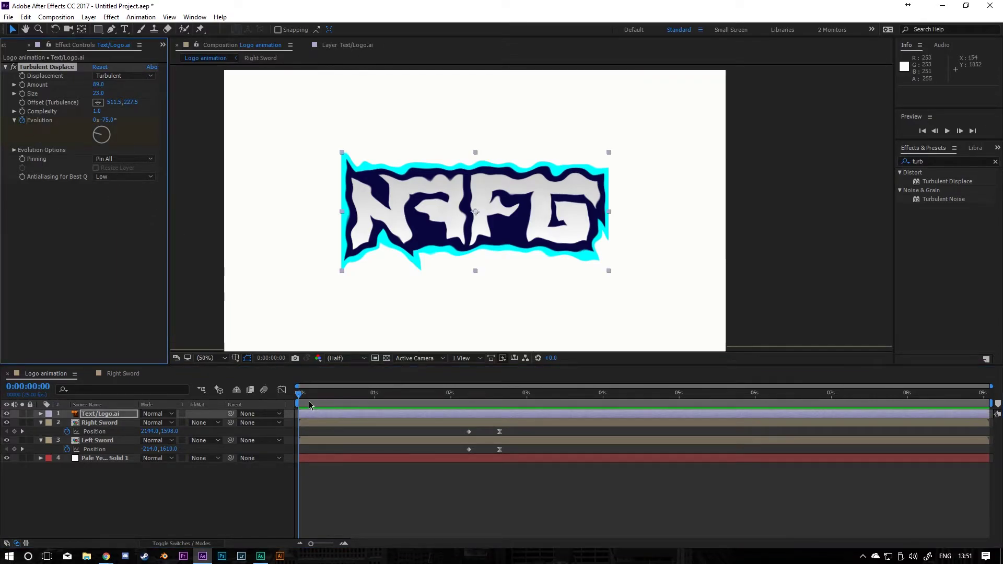
Step: At 0:00:02:01, set the revolutions of the text's Turbulent Displace Evolution to 7
left_click_drag(310, 403, 453, 397)
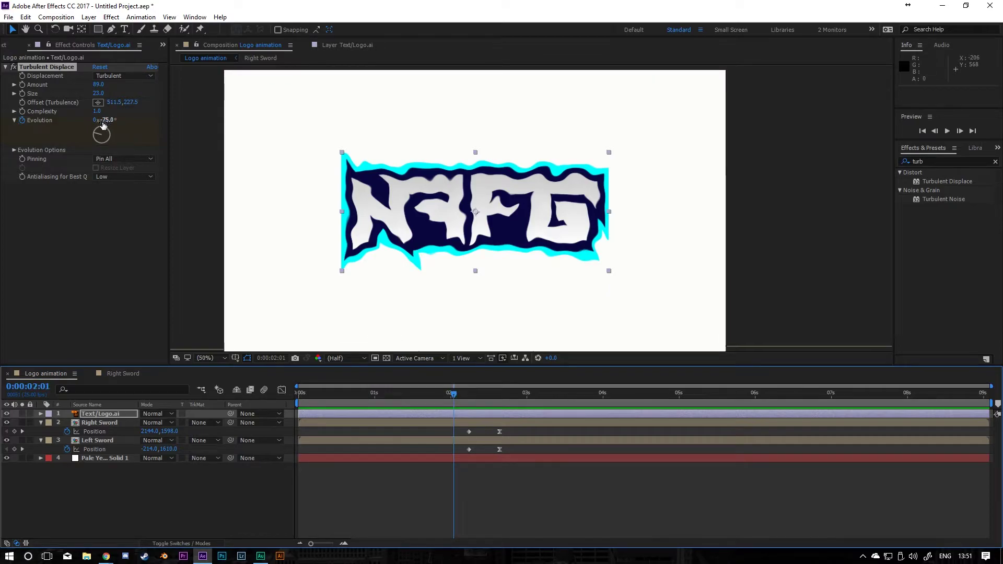
mouse_move(96, 120)
left_mouse_down()
mouse_move(126, 120)
mouse_move(89, 129)
left_mouse_up()
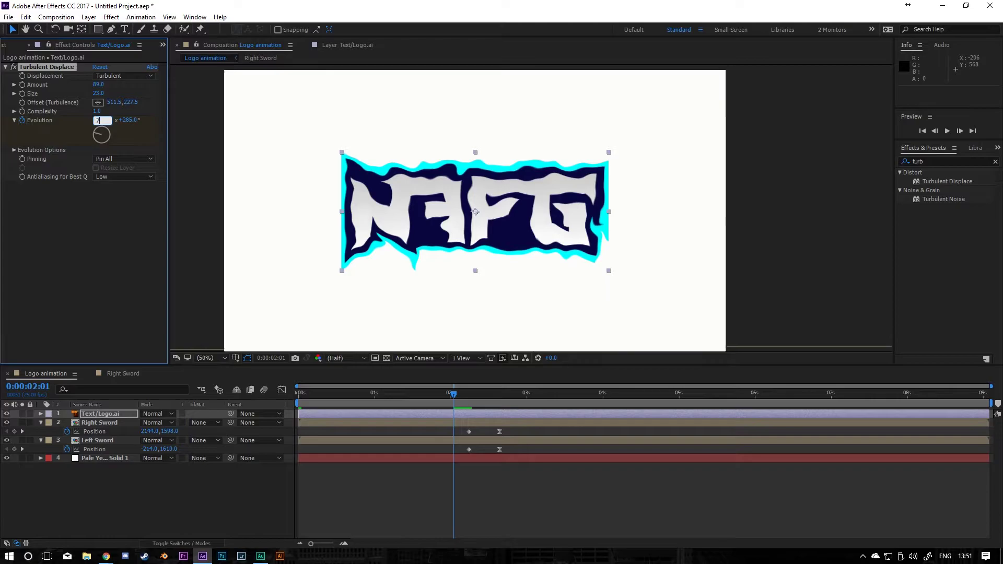
type("7")
key("Return")
Step: Preview the text's Evolution animation from the start of the timeline
left_click(350, 394)
key("space")
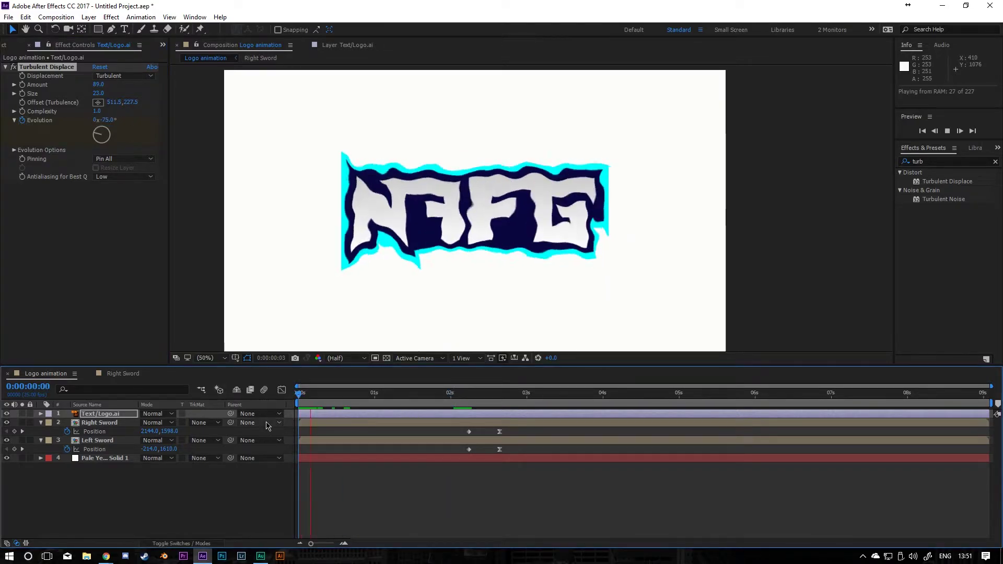
key("space")
key("Home")
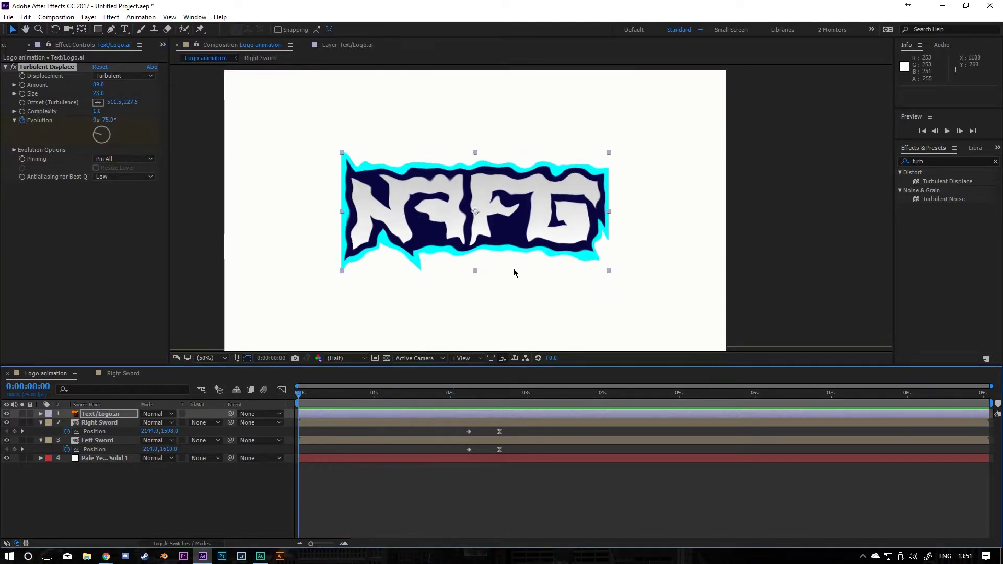
left_click(446, 503)
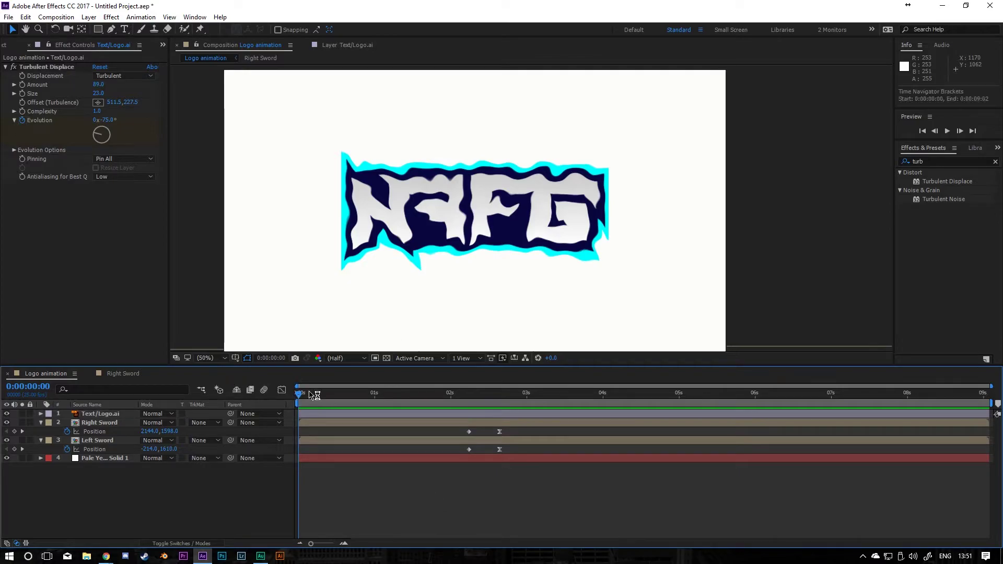
key("space")
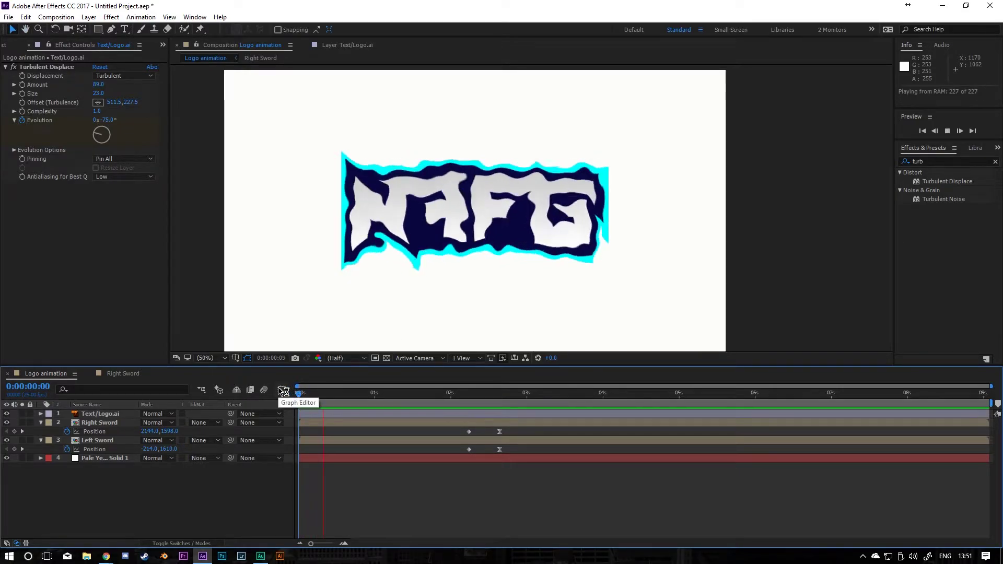
key("space")
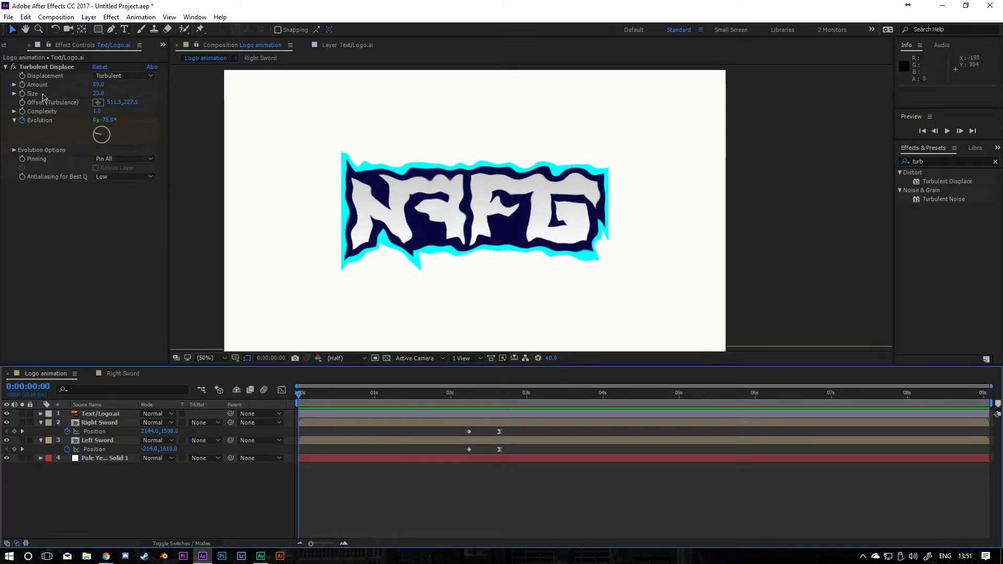
Step: Enable Amount keyframing on the text's Turbulent Displace, set Amount to 0 at 0:00:01:04, and preview the animation from the start
left_click(47, 67)
left_click_drag(318, 401, 387, 400)
left_click(99, 85)
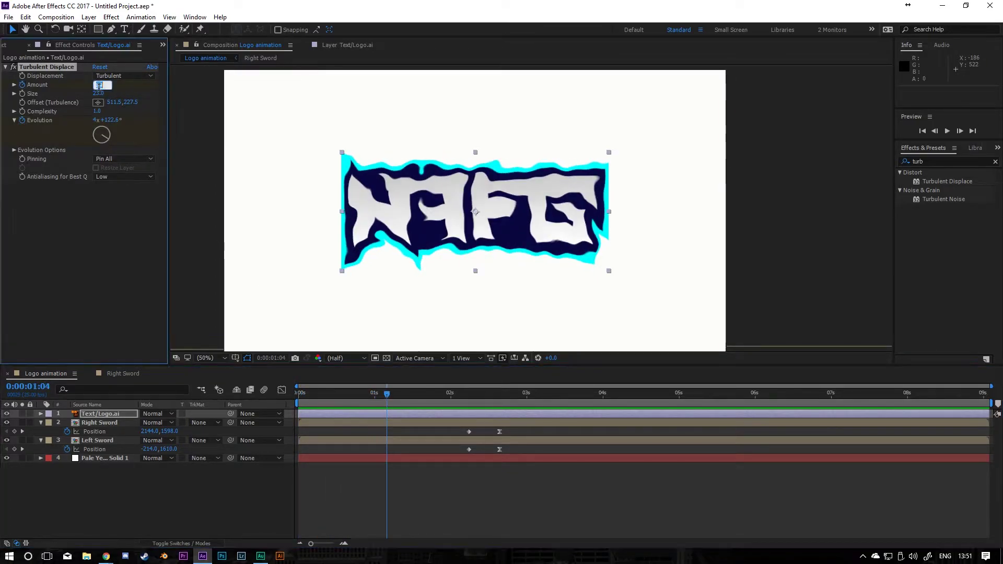
key("Return")
left_click_drag(329, 392, 194, 400)
key("space")
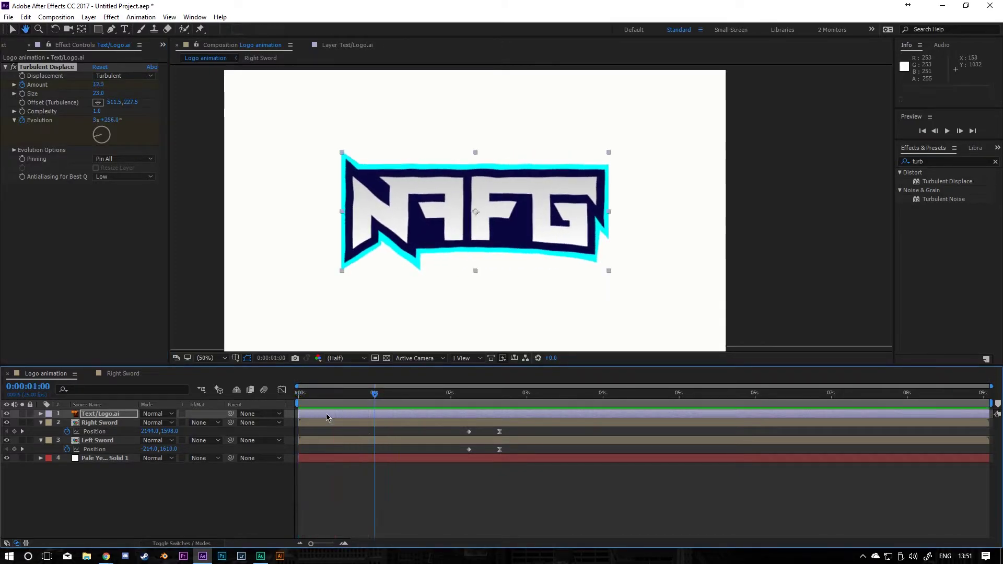
key("space")
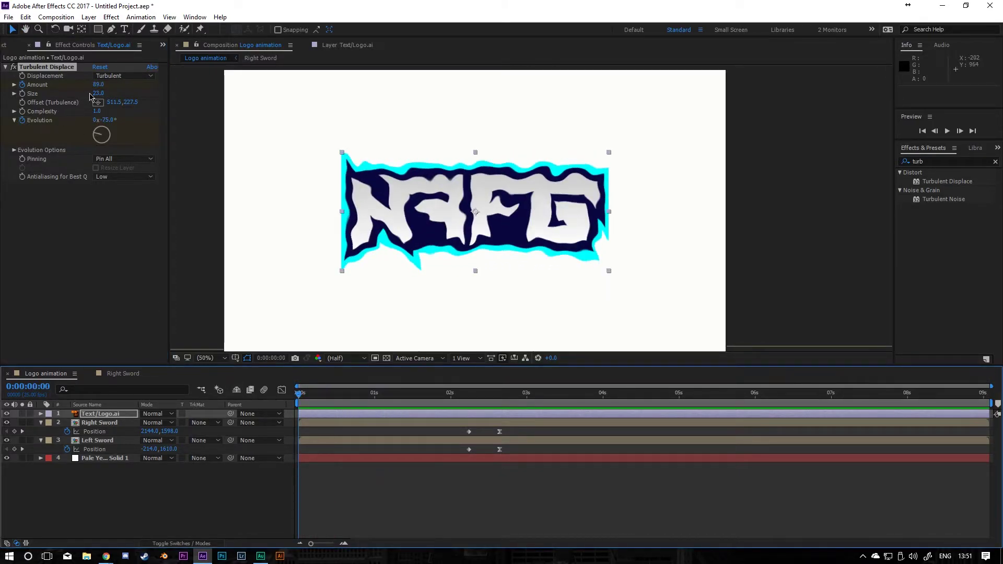
Step: Set the Turbulent Displace Size to 36, preview the animation and reveal the keyframed properties of Text/Logo.ai
left_click_drag(90, 96, 99, 96)
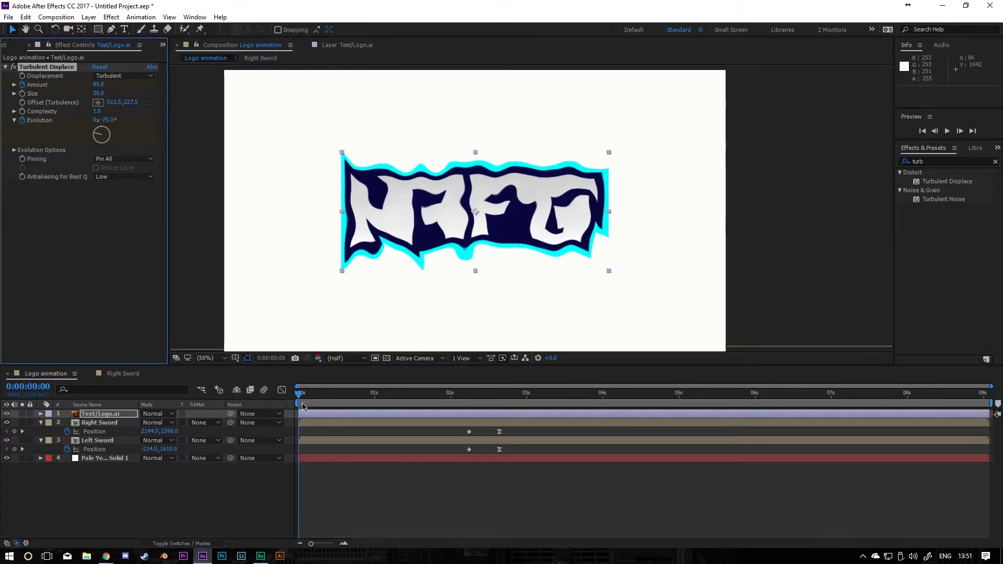
key("space")
key("u")
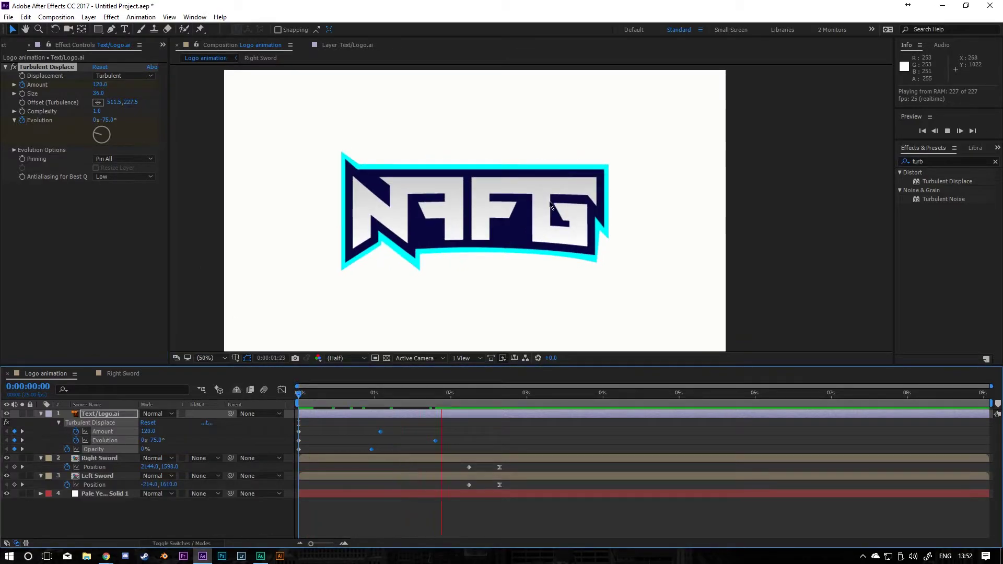
key("space")
Step: Shift all Position keyframes of both swords earlier so their entrance starts at 0:00:00:23, and preview the result
left_click_drag(459, 466, 471, 488)
key("space")
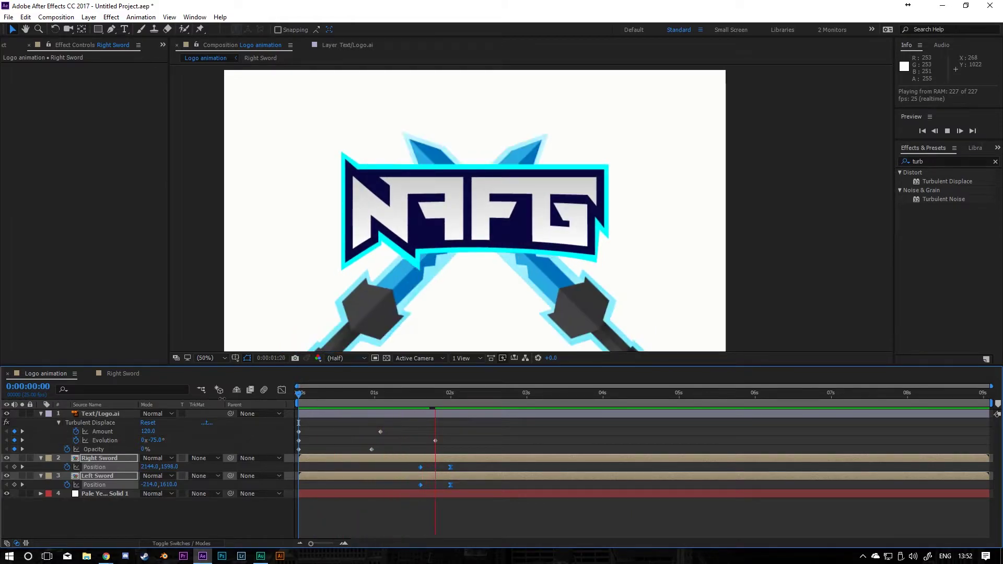
key("space")
left_click_drag(418, 470, 369, 470)
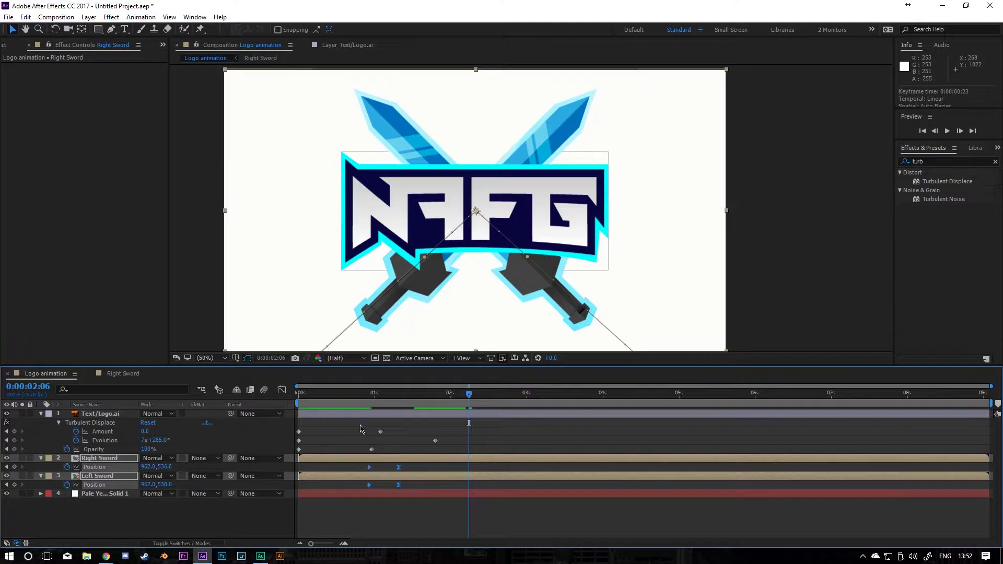
left_click_drag(356, 396, 222, 409)
key("space")
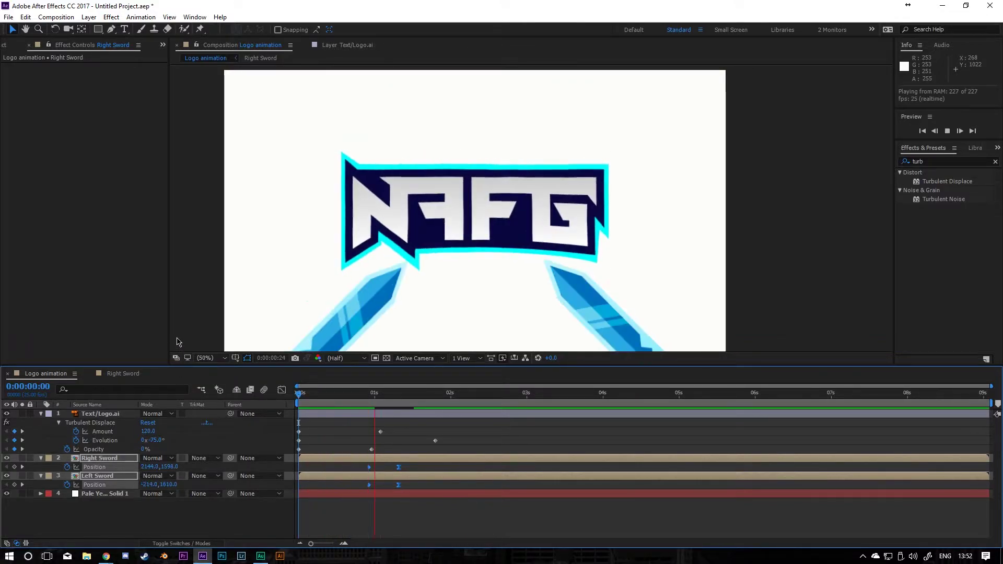
key("space")
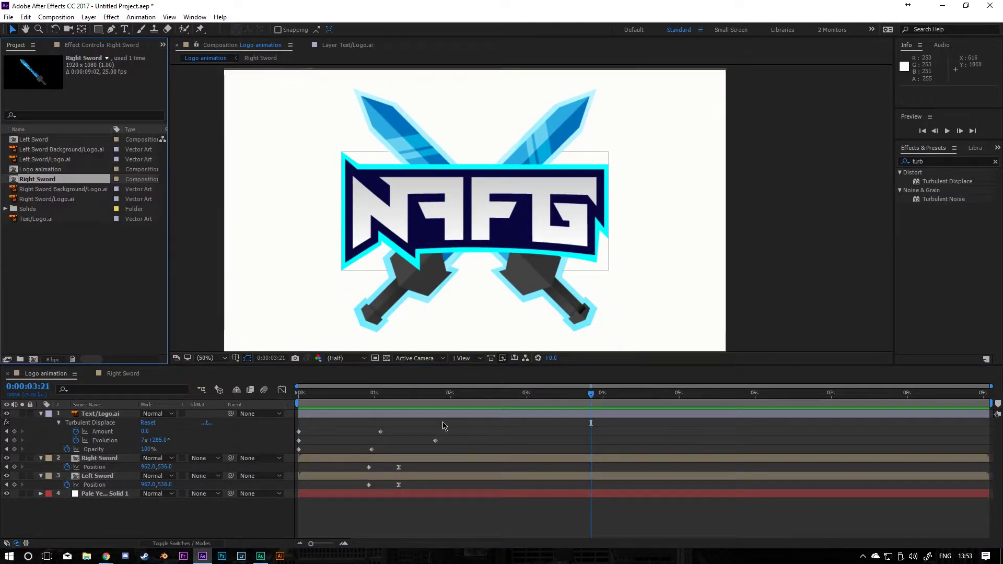
Step: Collapse the keyframed properties of Text/Logo.ai and select the Right Sword layer
key("space")
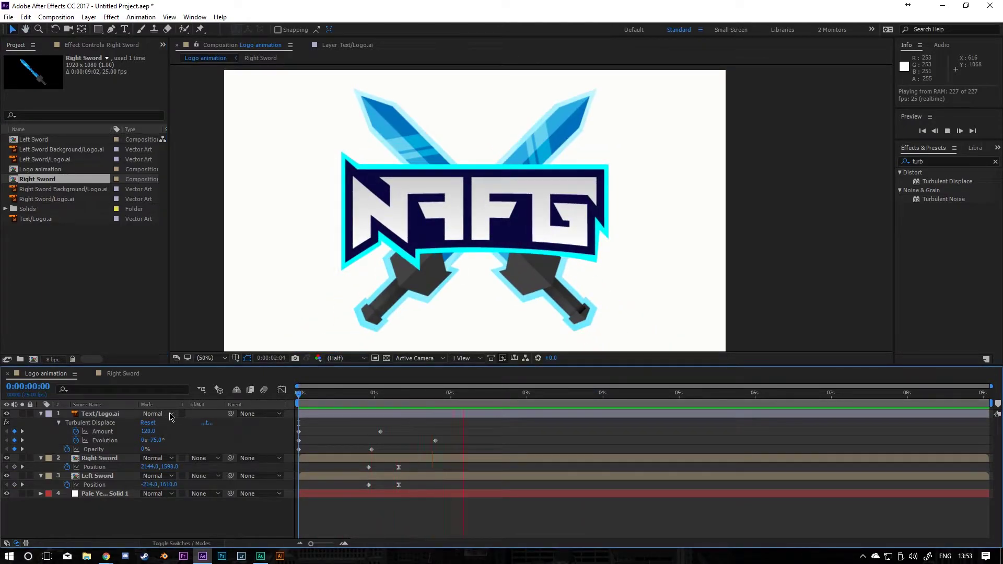
left_click(119, 414)
key("u")
left_click(105, 424)
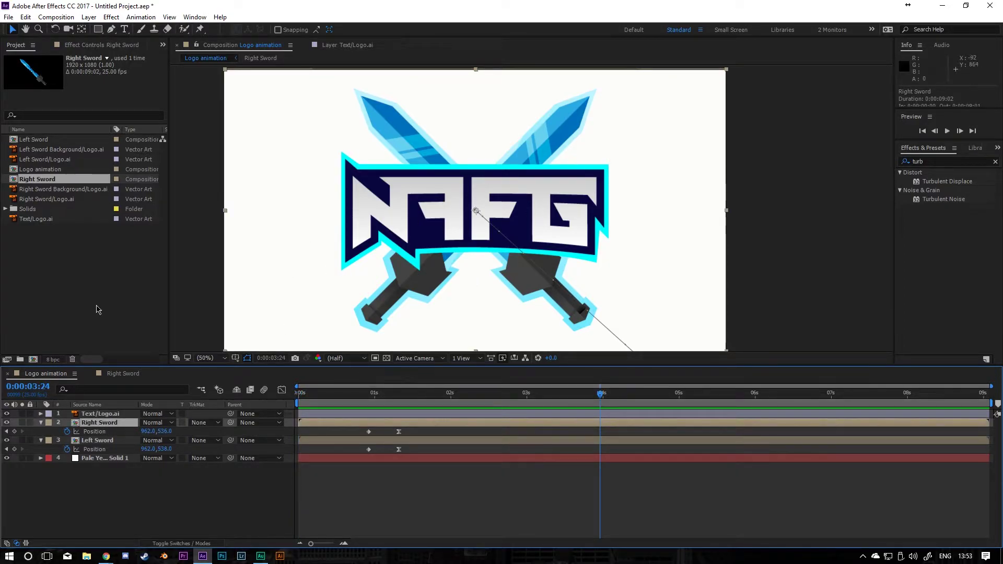
Step: Add a Position keyframe to both sword layers at 0:00:03:17 to hold their crossed pose
key("space")
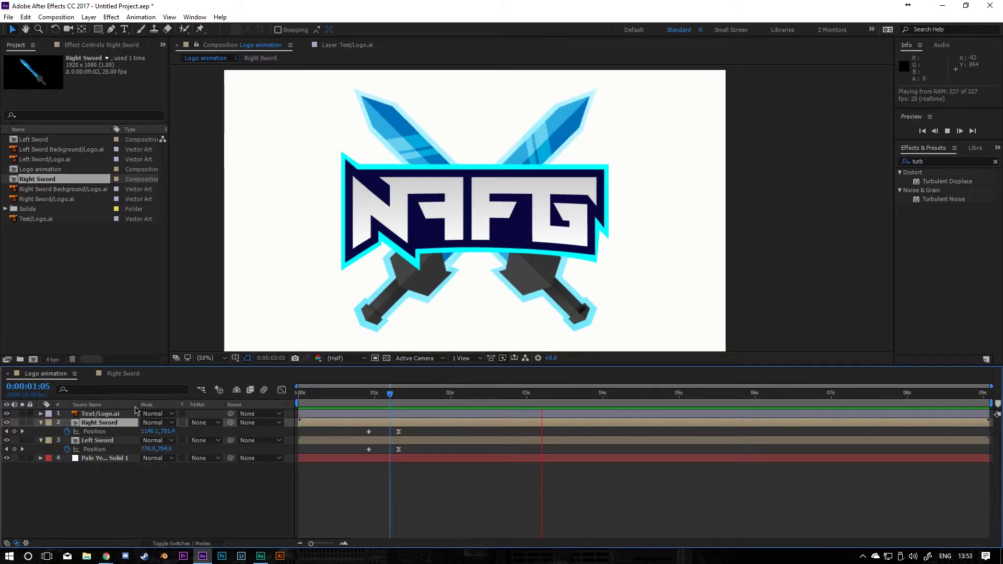
key("space")
left_click(15, 449)
left_click(15, 431)
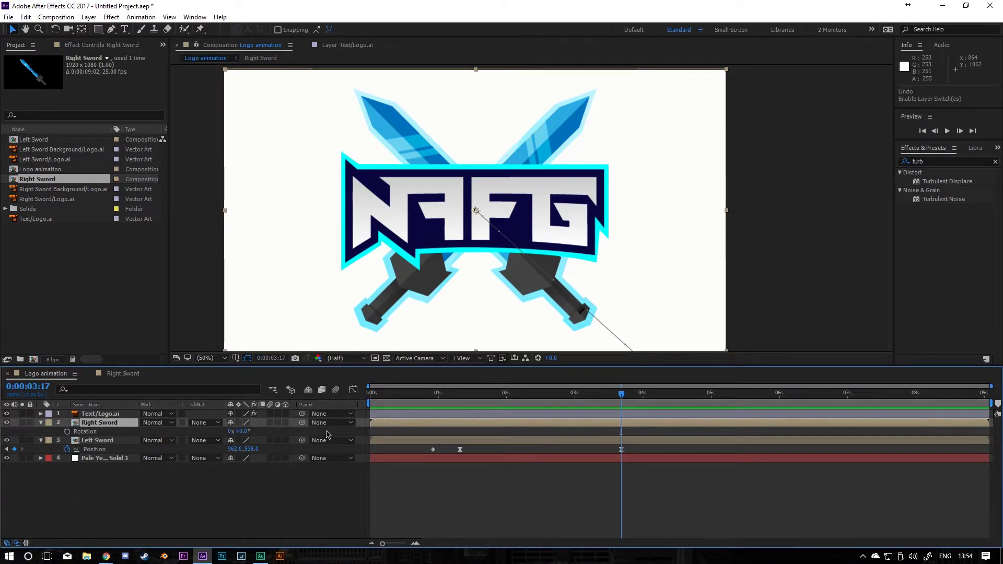
Step: Turn Left Sword and Right Sword into 3D layers, and show the layer switches and blending mode columns together
left_click(8, 543)
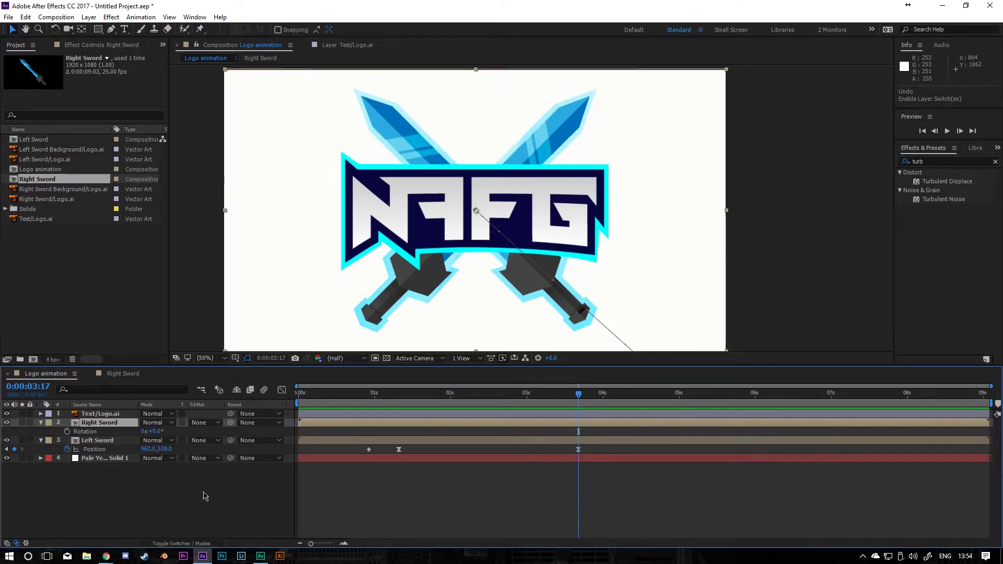
left_click(179, 540)
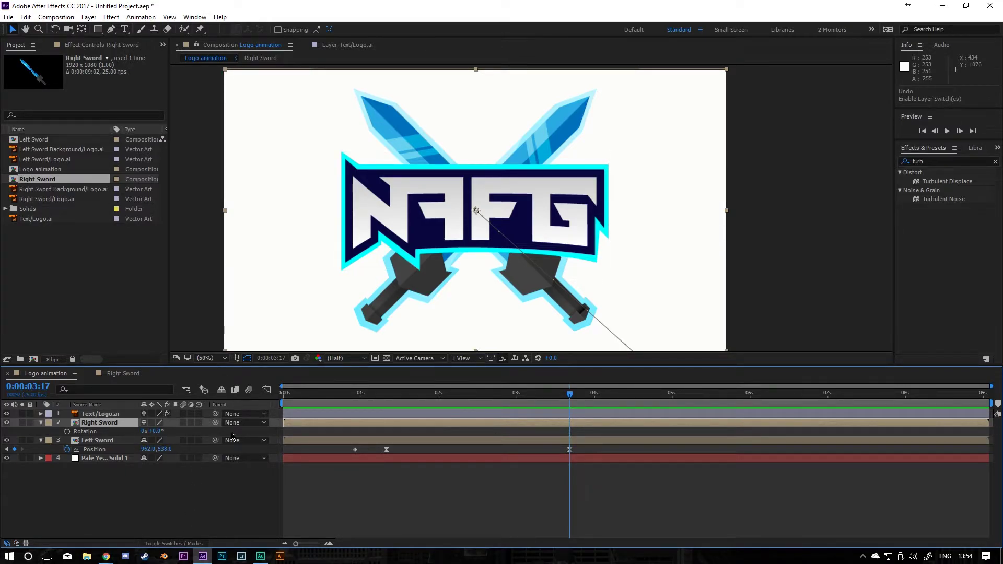
left_click(198, 440)
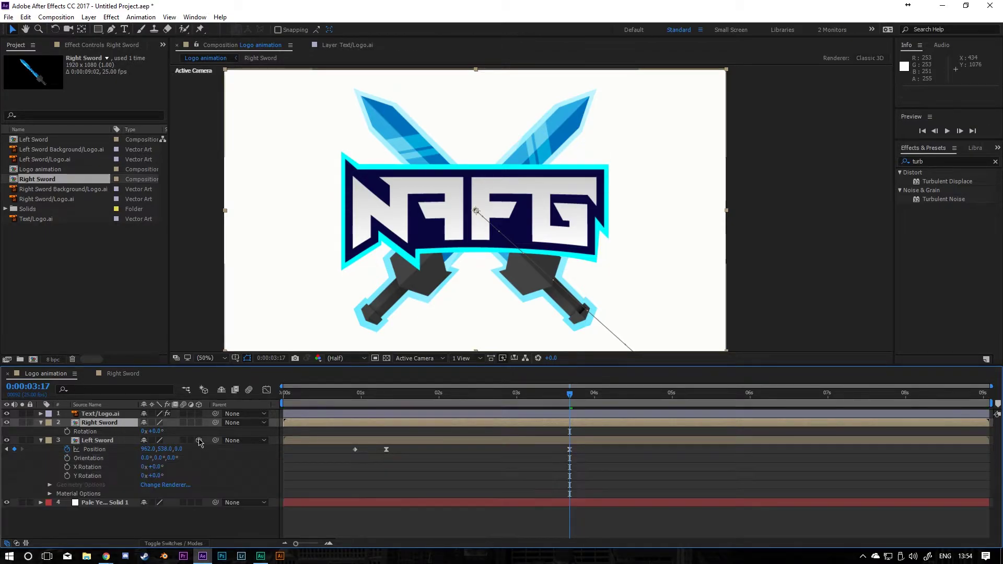
left_click(198, 423)
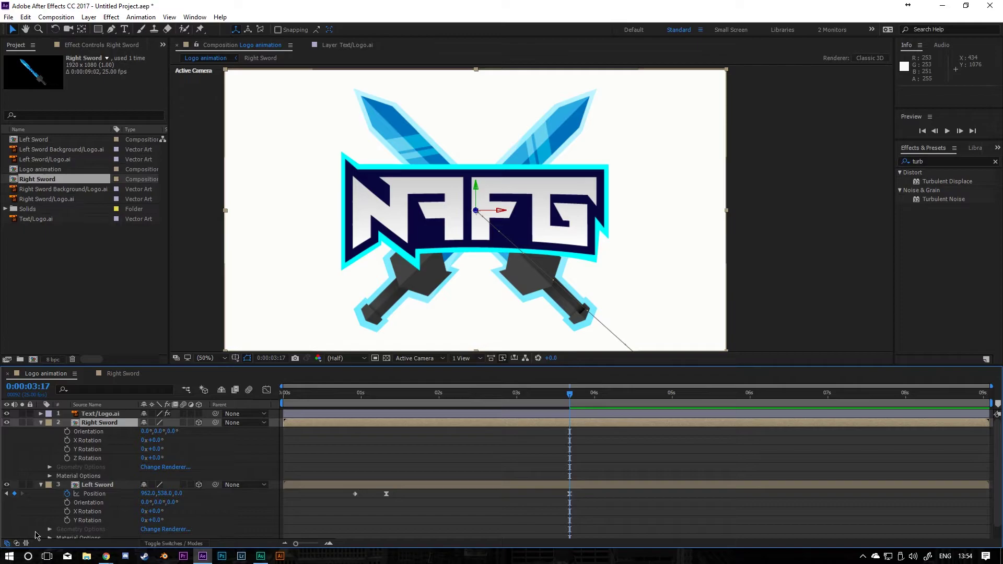
left_click(6, 544)
left_click(6, 544)
left_click(16, 543)
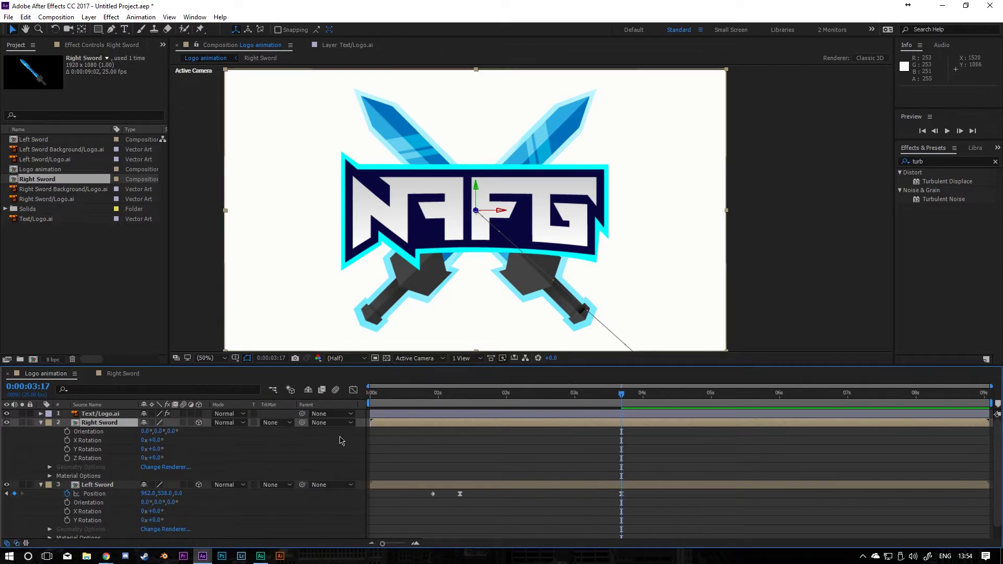
Step: Enable Orientation keyframing on Right Sword at 0:00:03:17 and turn off Position keyframing on Left Sword
left_click(67, 432)
left_click(67, 494)
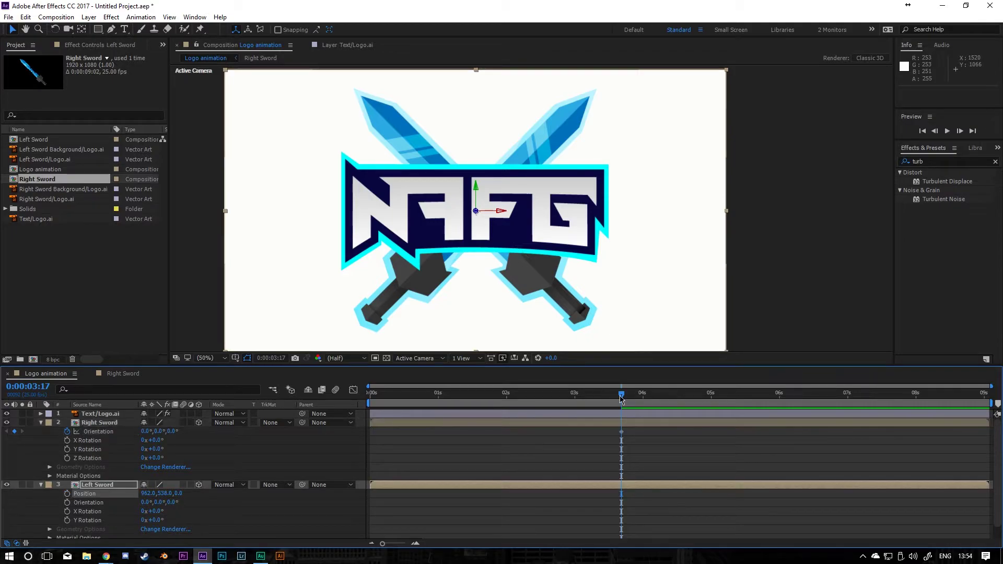
Step: At 0:00:04:15, rotate Right Sword in 3D to about 58°, 6°, 27° and shift it up and left behind the text
left_click_drag(628, 400, 678, 395)
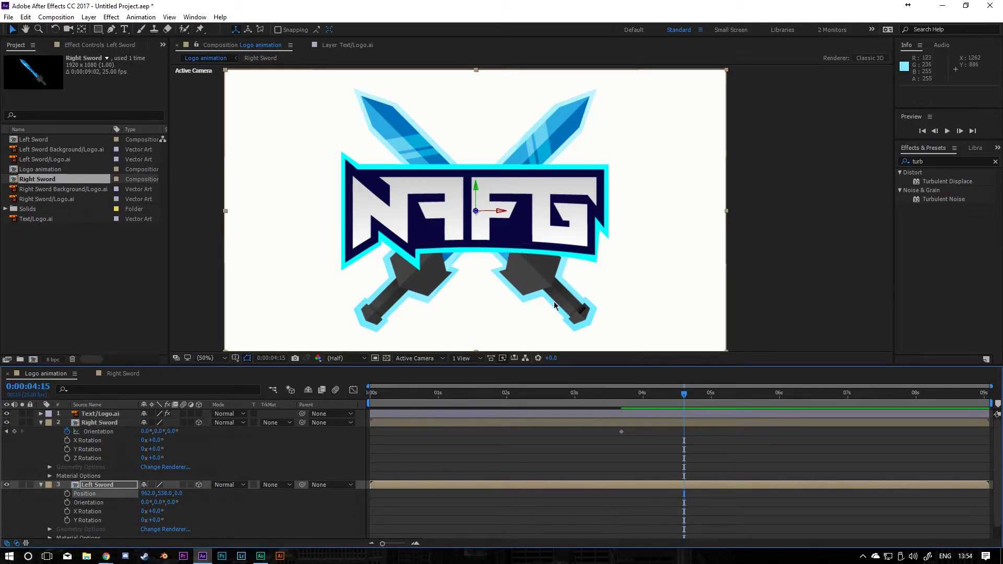
left_click(100, 424)
key("w")
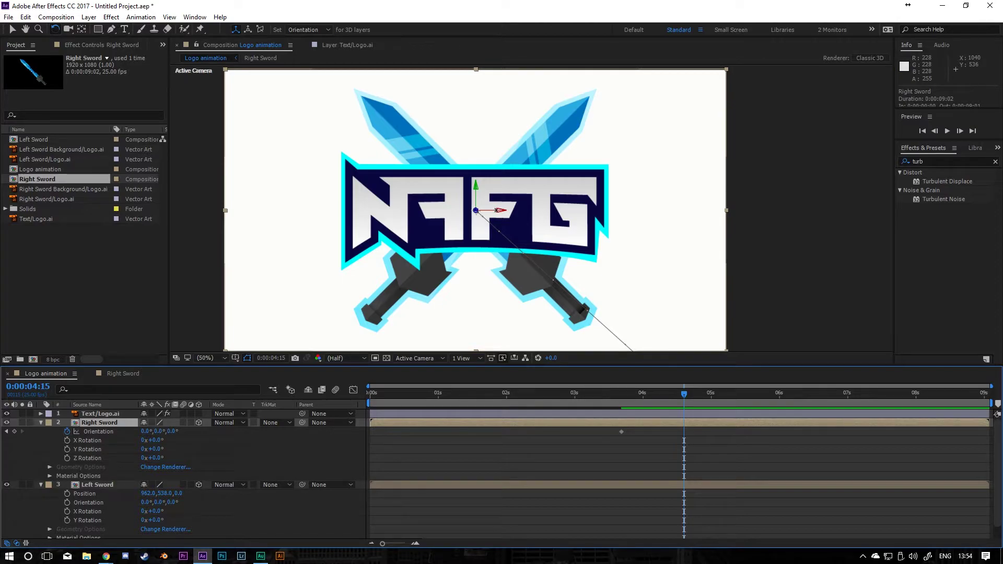
left_click_drag(478, 209, 445, 201)
key("v")
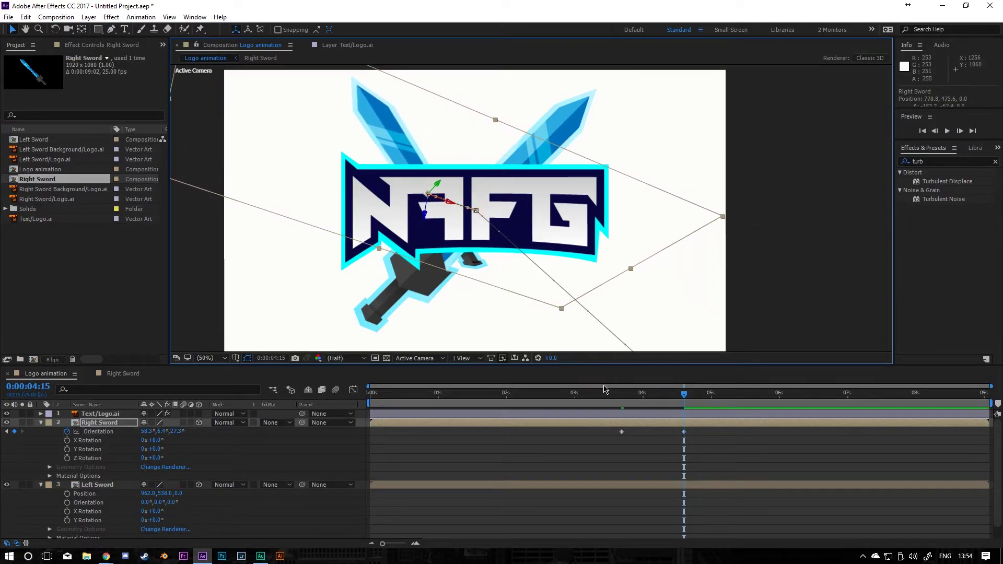
Step: Preview the Right Sword's tilt and move its second Orientation keyframe to 0:00:04:08
key("space")
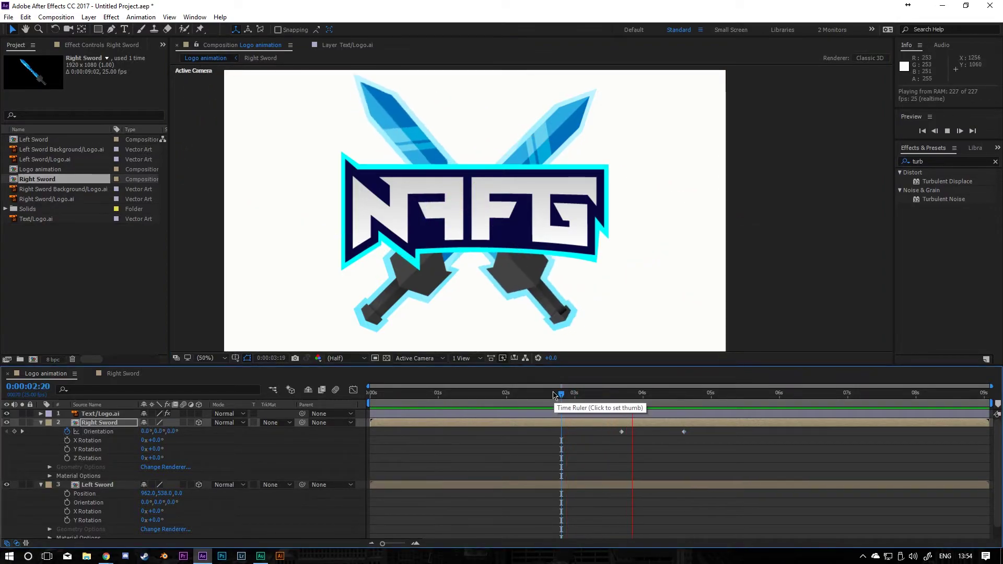
key("space")
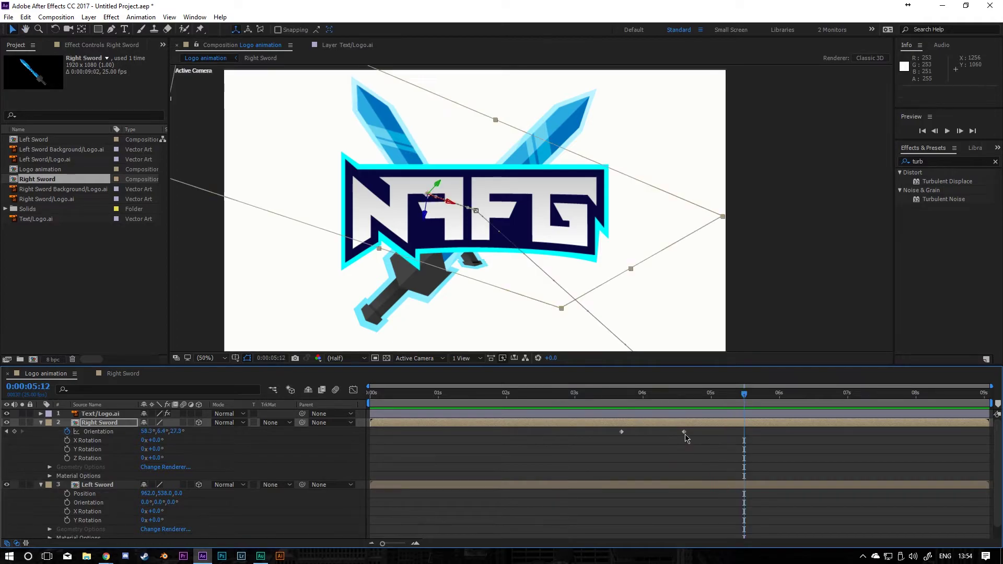
left_click_drag(684, 432, 664, 432)
Step: At 0:00:05:06, move Right Sword up and left out of the frame to about 292, -413, -1329
left_click_drag(695, 396, 728, 413)
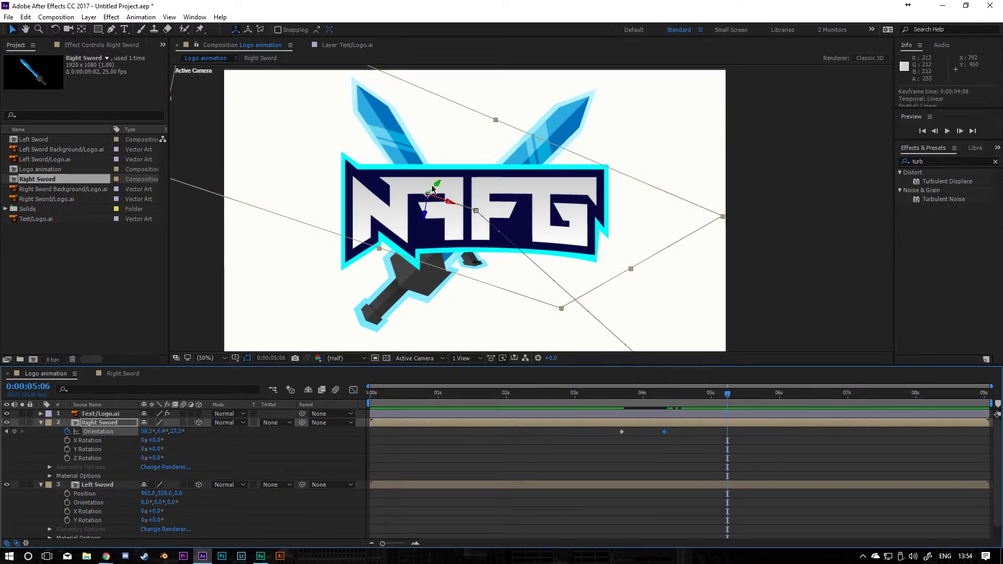
left_click_drag(438, 186, 361, 118)
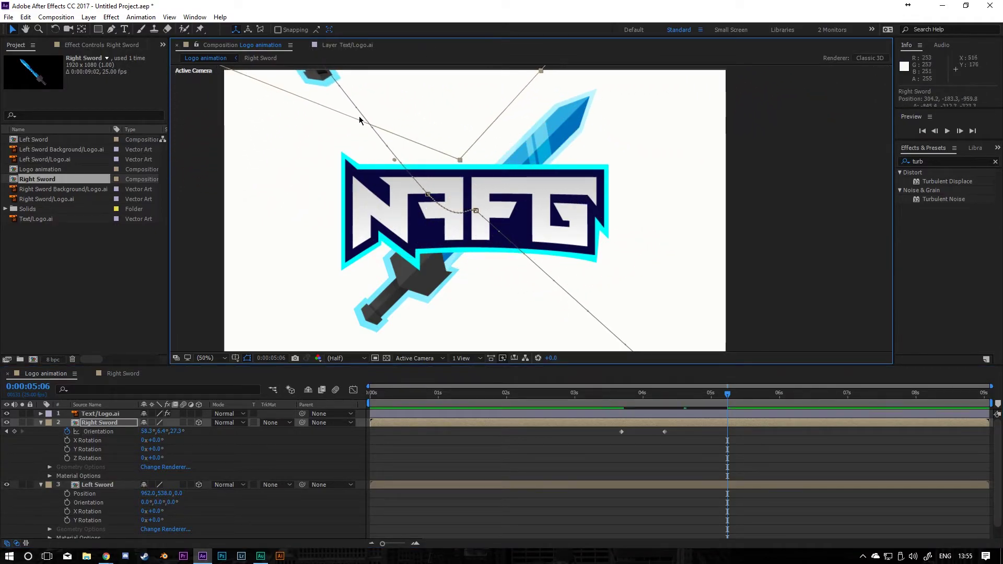
scroll(453, 145, "down", 2)
left_click_drag(453, 161, 477, 272)
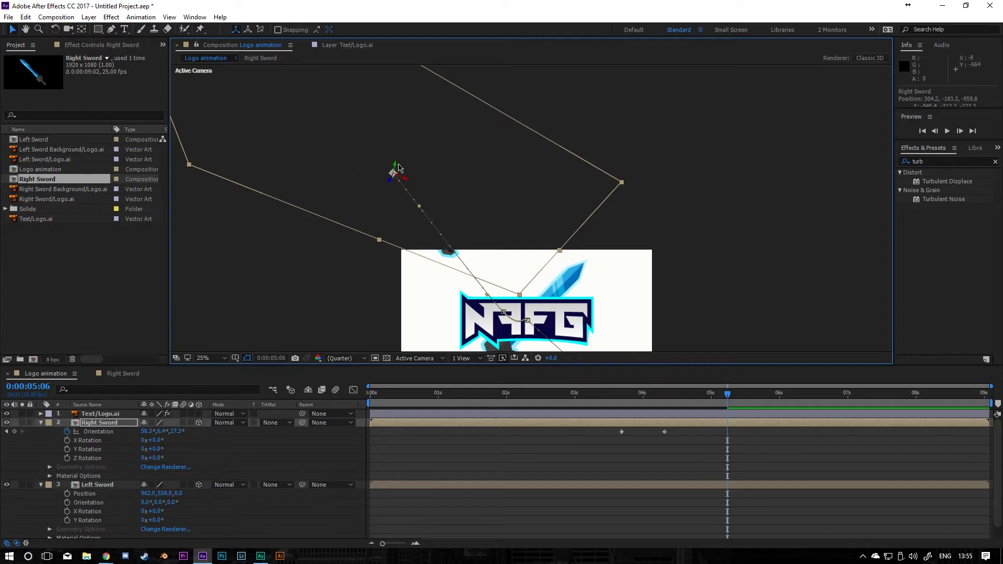
left_click_drag(398, 168, 365, 81)
left_click_drag(526, 242, 504, 134)
scroll(497, 123, "up", 2)
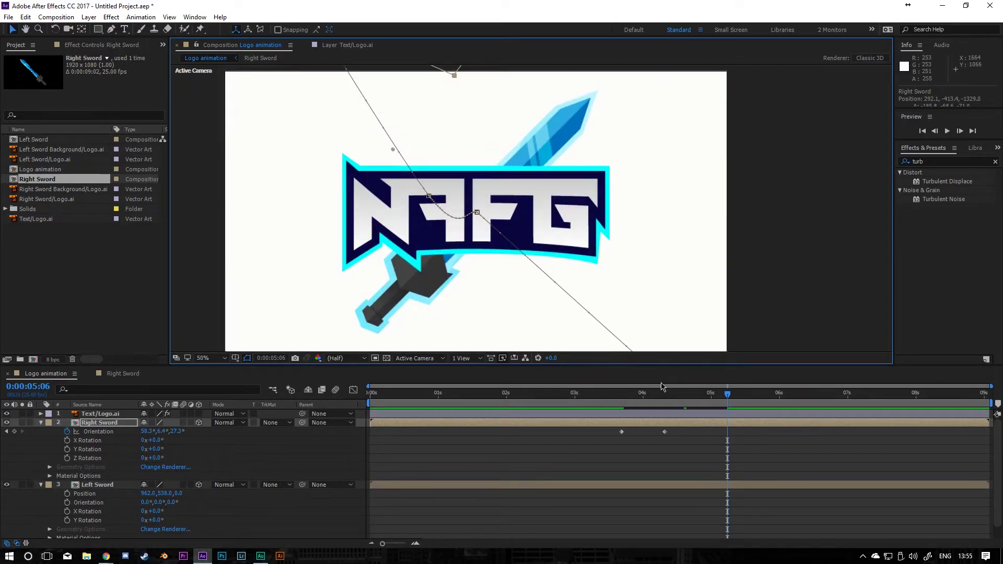
Step: Preview Right Sword's fly-out from 0:00:03:03
left_click_drag(650, 397, 574, 407)
key("space")
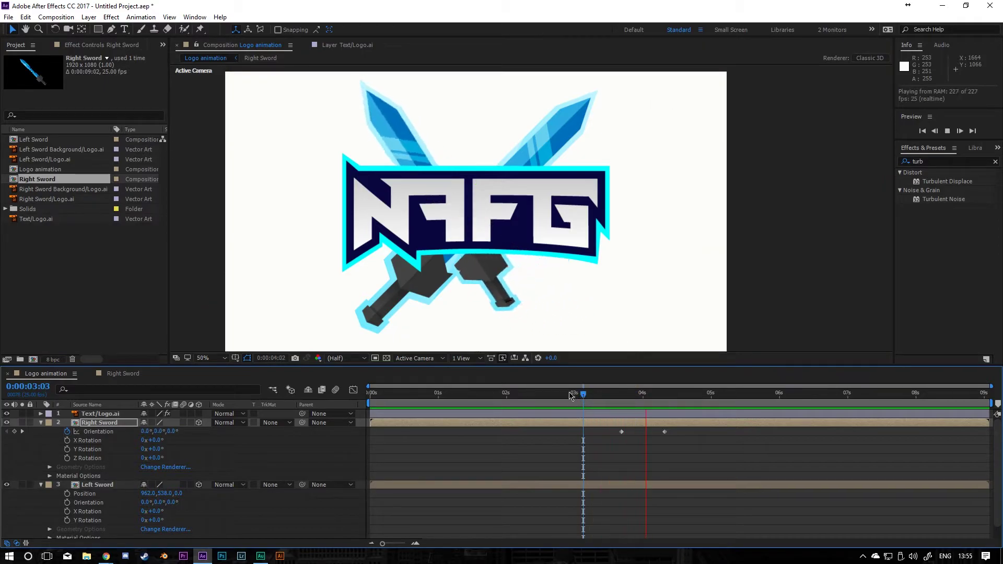
key("space")
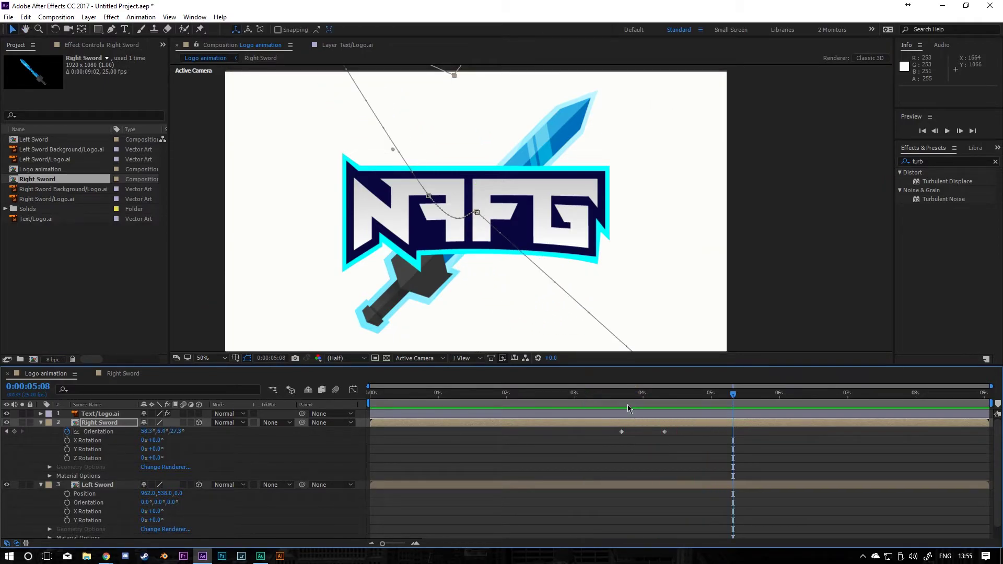
Step: Reveal Right Sword's keyframes and move its last two Position keyframes earlier, to about 0:00:04:06 and 0:00:04:18
left_click(106, 423)
key("u")
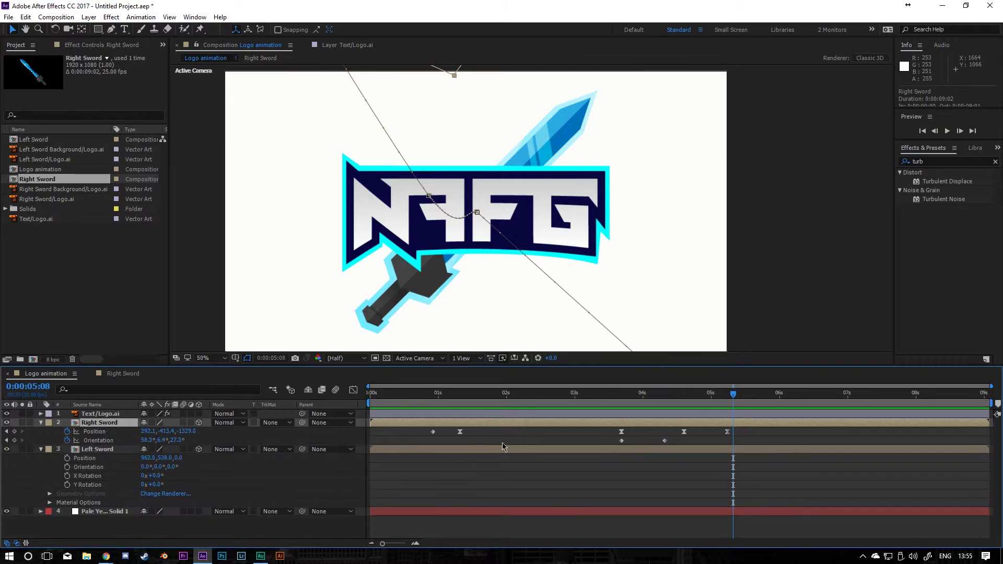
left_click(671, 397)
mouse_move(681, 428)
left_mouse_down()
mouse_move(761, 436)
mouse_move(692, 433)
left_mouse_up()
left_click(738, 437)
Step: Play back Right Sword's retimed exit from 0:00:03:10
left_click_drag(659, 400, 602, 399)
key("space")
key("space")
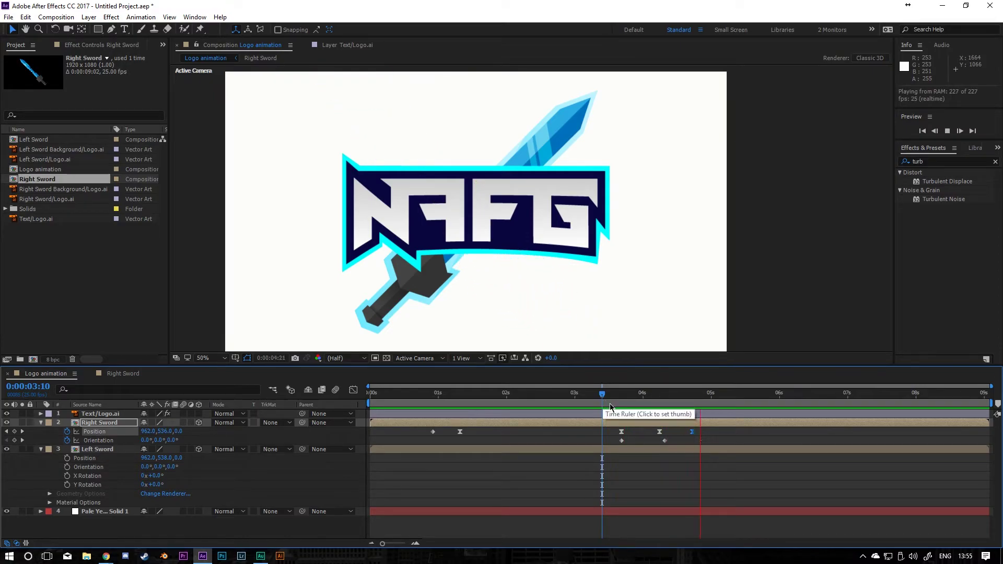
key("space")
left_click(620, 397)
key("space")
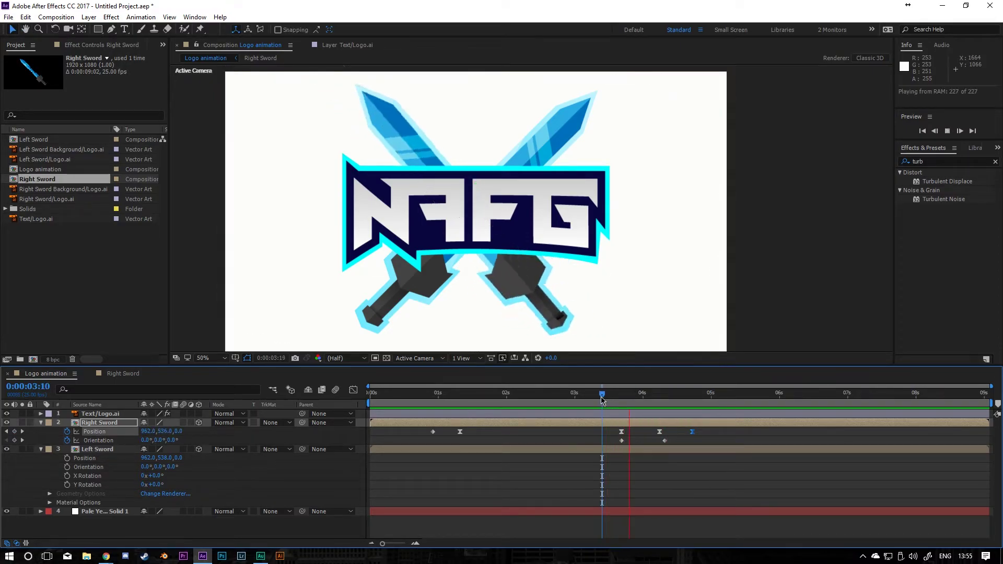
Step: Apply Easy Ease to Right Sword's second Orientation keyframe and preview the motion from 0:00:03:12
right_click(667, 440)
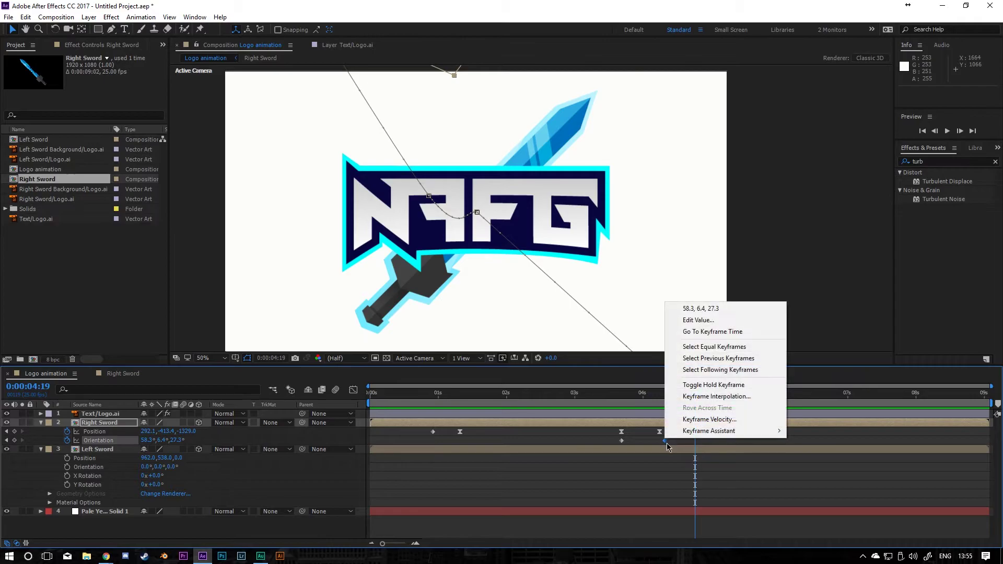
mouse_move(695, 431)
left_click(608, 454)
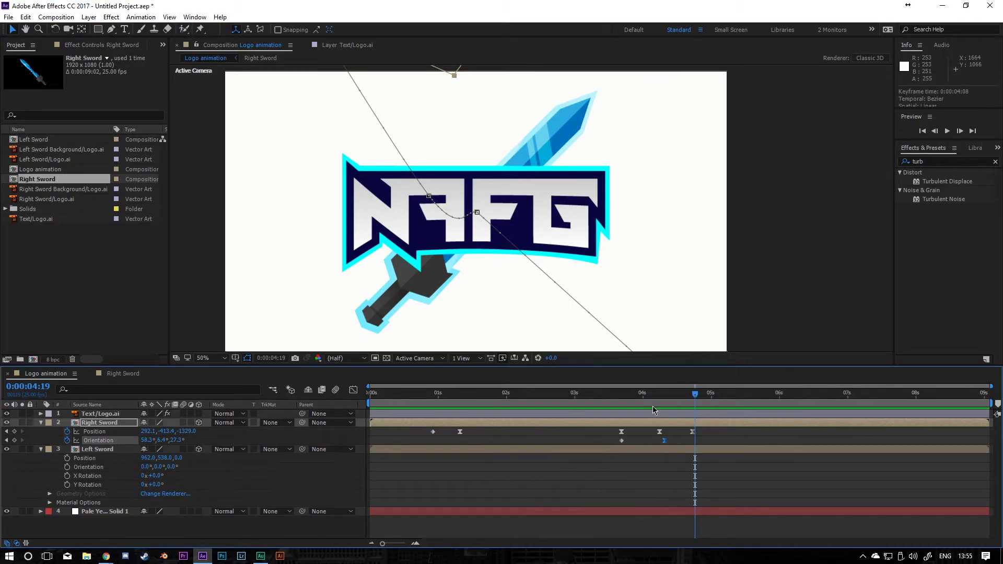
left_click_drag(639, 407, 608, 406)
key("space")
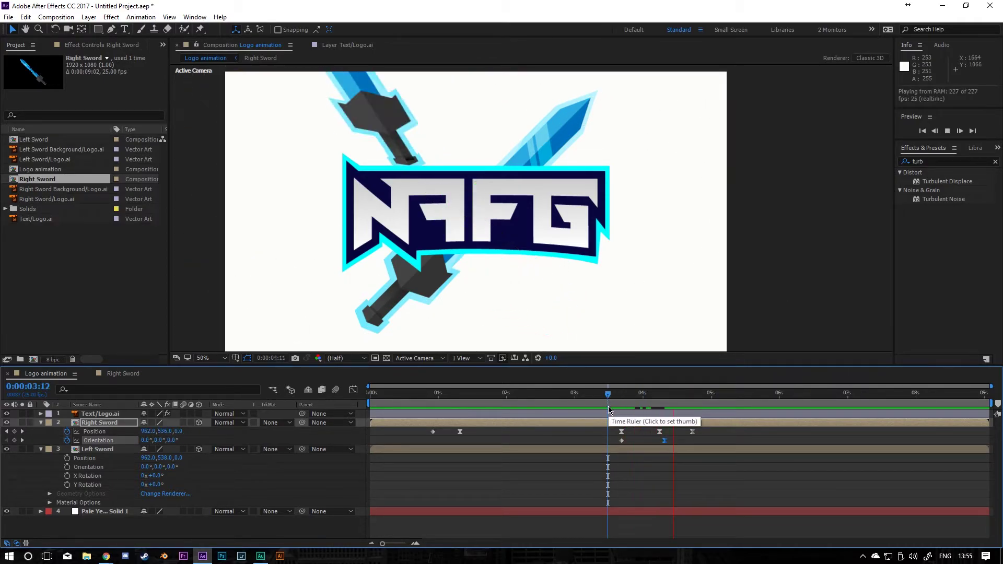
key("space")
Step: Set the current time to 0:00:03:17 and collapse Right Sword's properties
left_click(626, 401)
left_click_drag(627, 401, 622, 399)
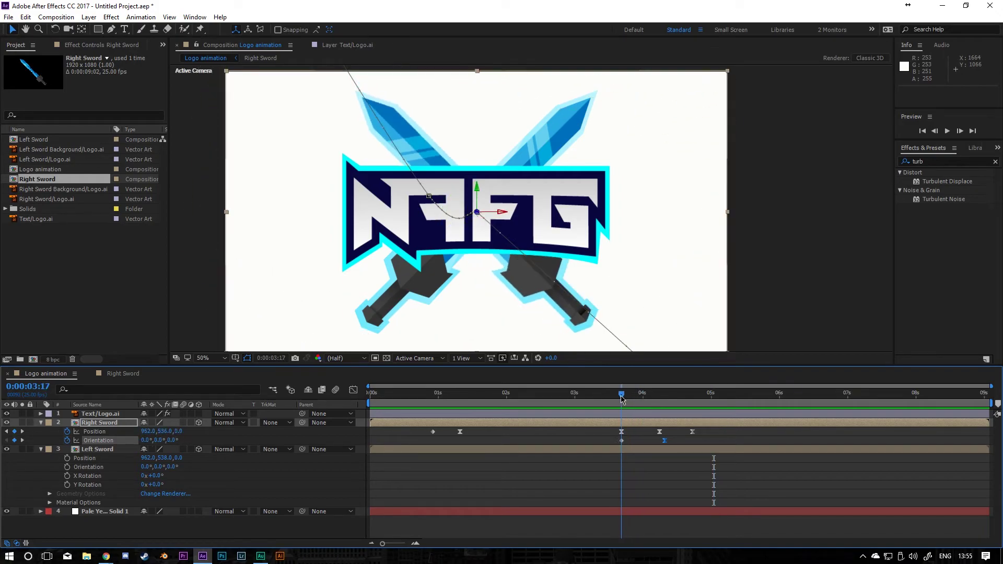
left_click(57, 427)
left_click(42, 423)
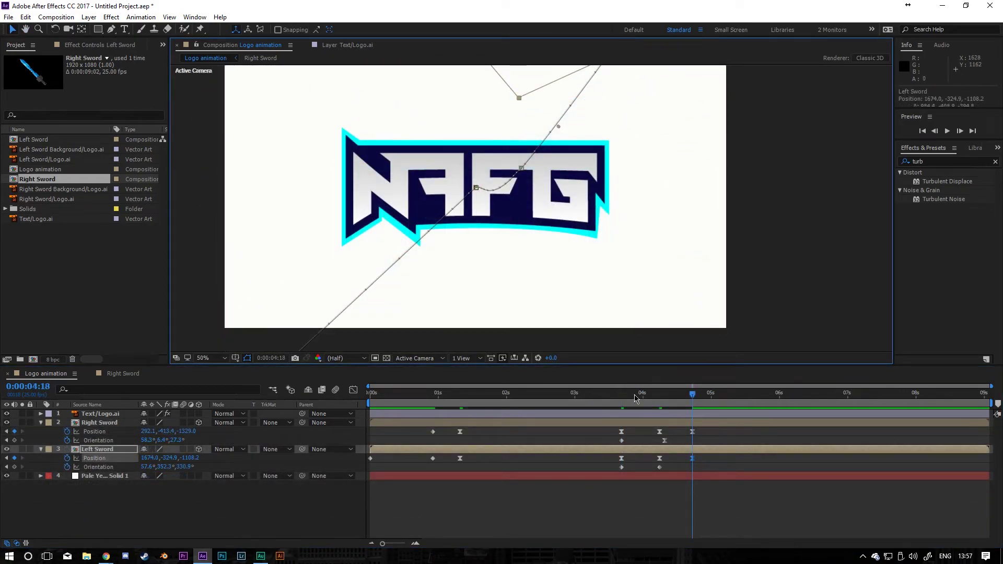
Step: Preview both swords flying out and enable motion blur on the Right Sword and Left Sword layers
key("space")
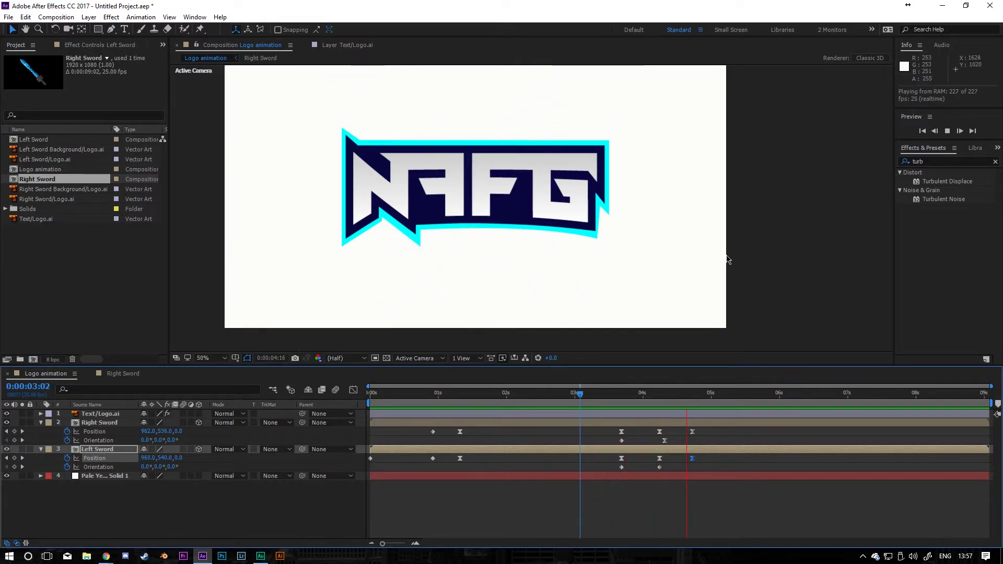
key("space")
left_click(636, 402)
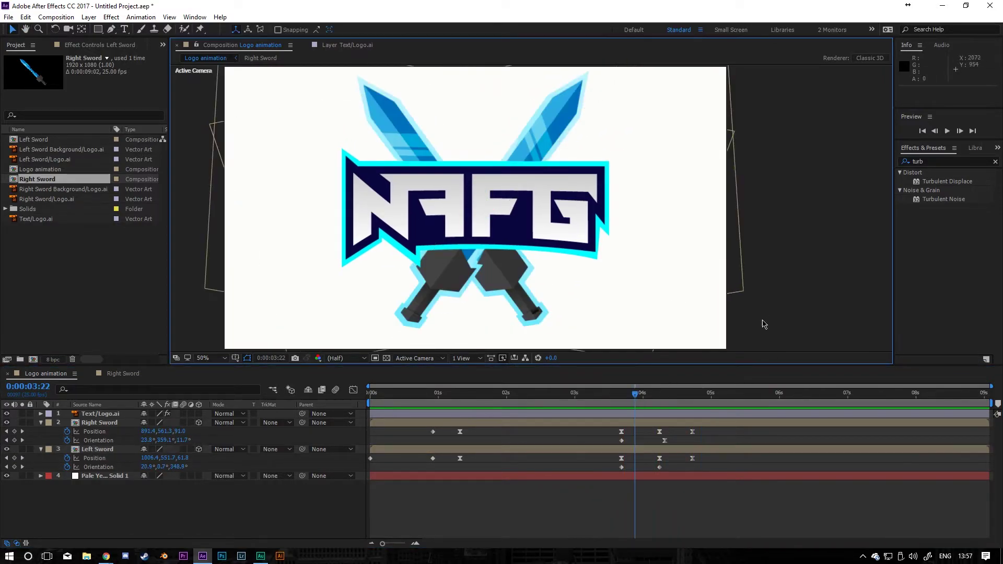
left_click(192, 414)
left_click(183, 423)
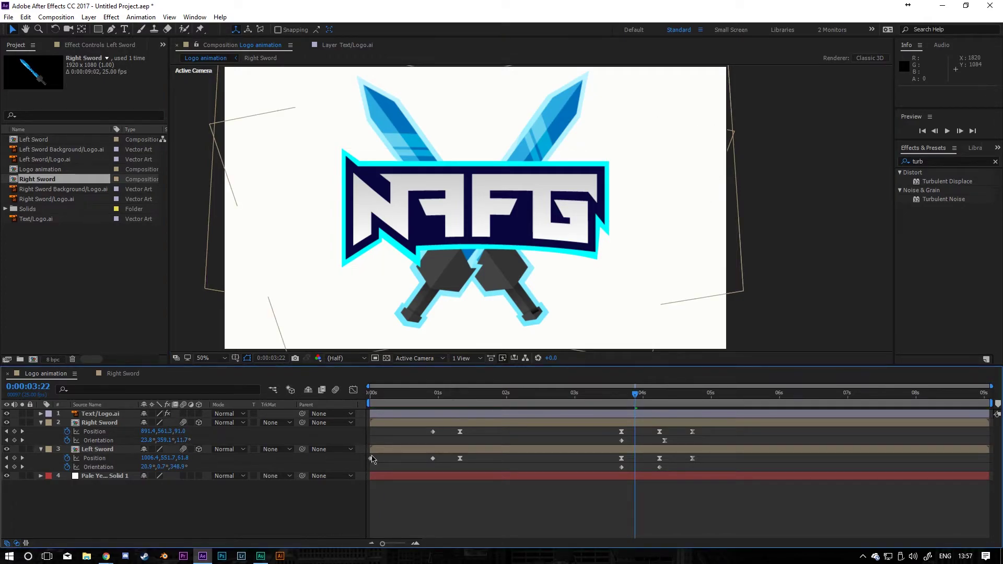
Step: Enable motion blur for the whole composition and preview the animation from 0:00:00:00
key("space")
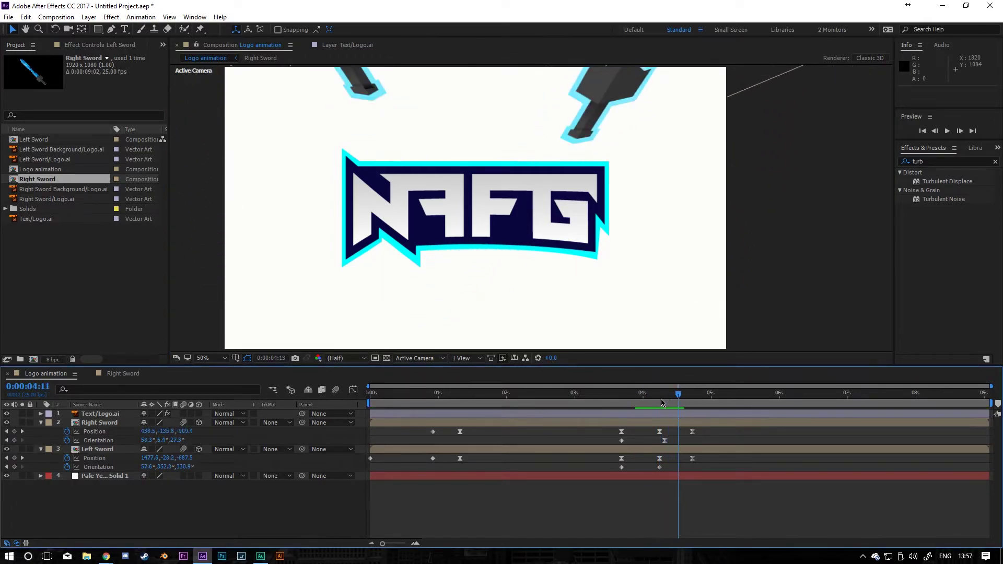
left_click(605, 403)
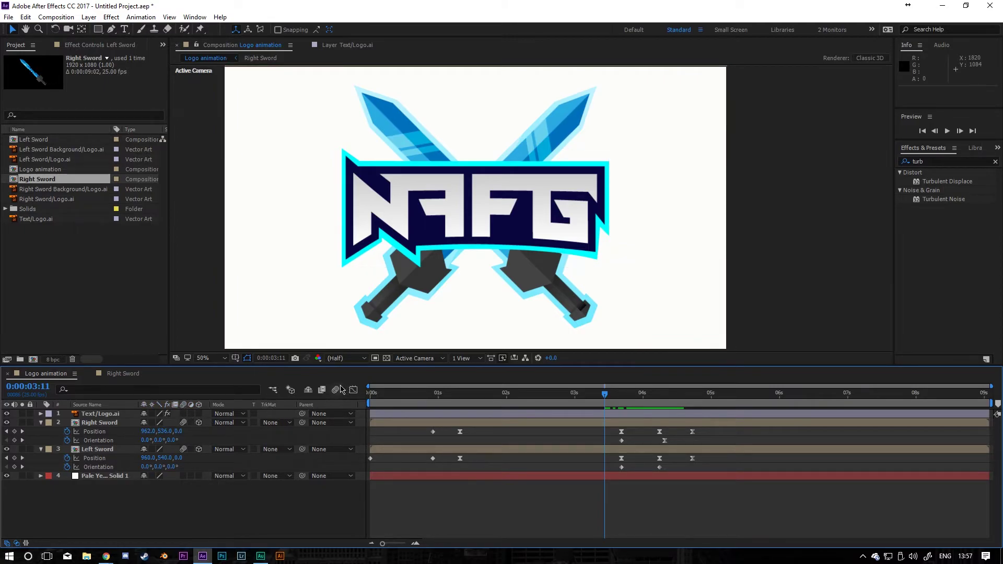
left_click_drag(640, 393, 340, 445)
key("space")
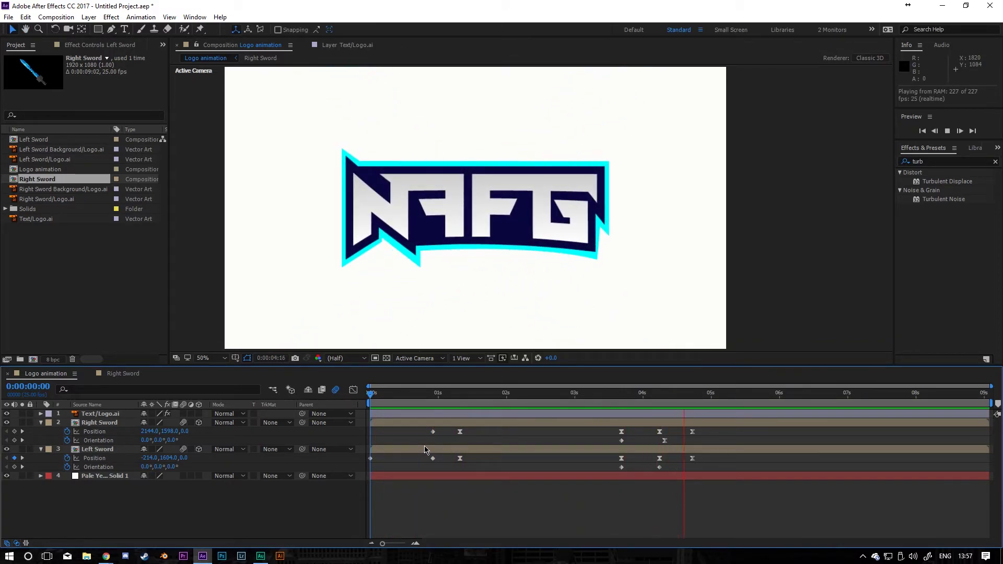
key("space")
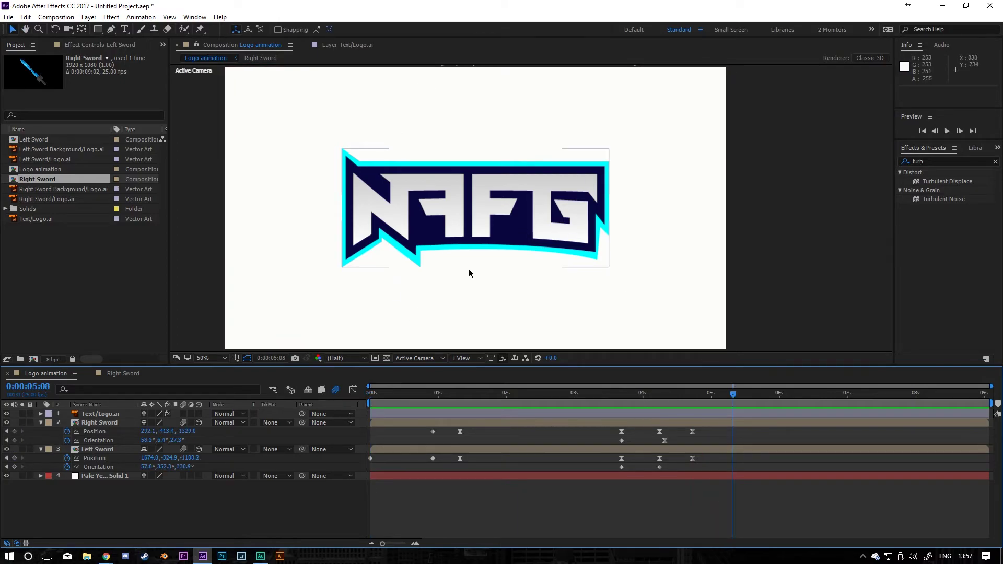
Step: At 0:00:05:06, collapse the sword layers and create a white 1920 x 1080 px solid named Dissolve
left_click_drag(733, 395, 727, 395)
key("u")
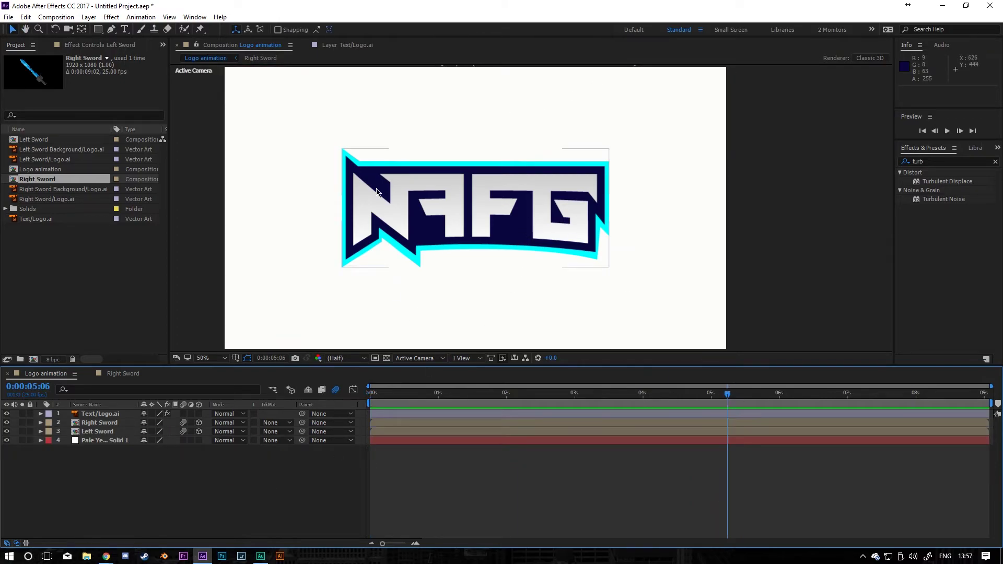
left_click(252, 447)
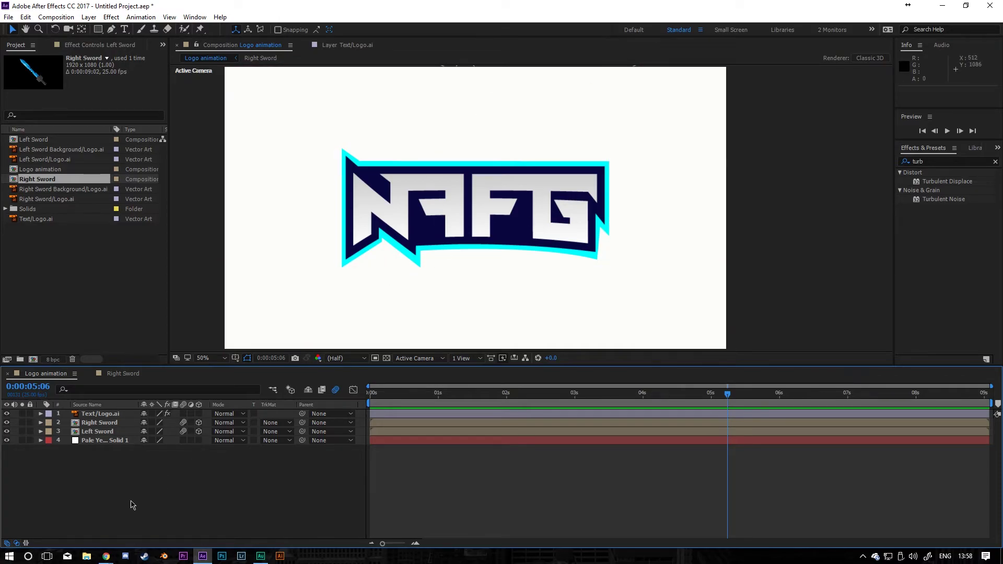
key("ctrl+y")
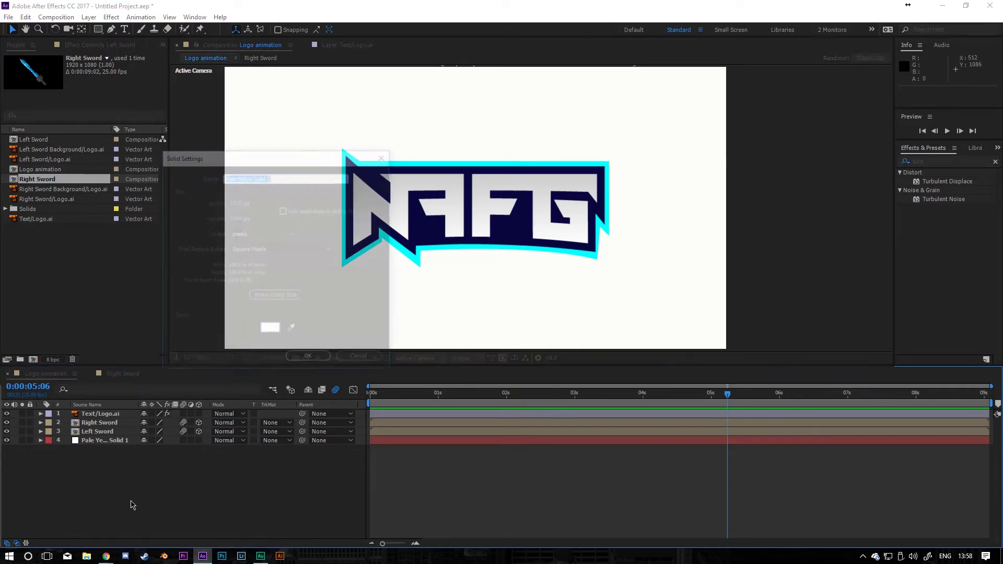
type("Di")
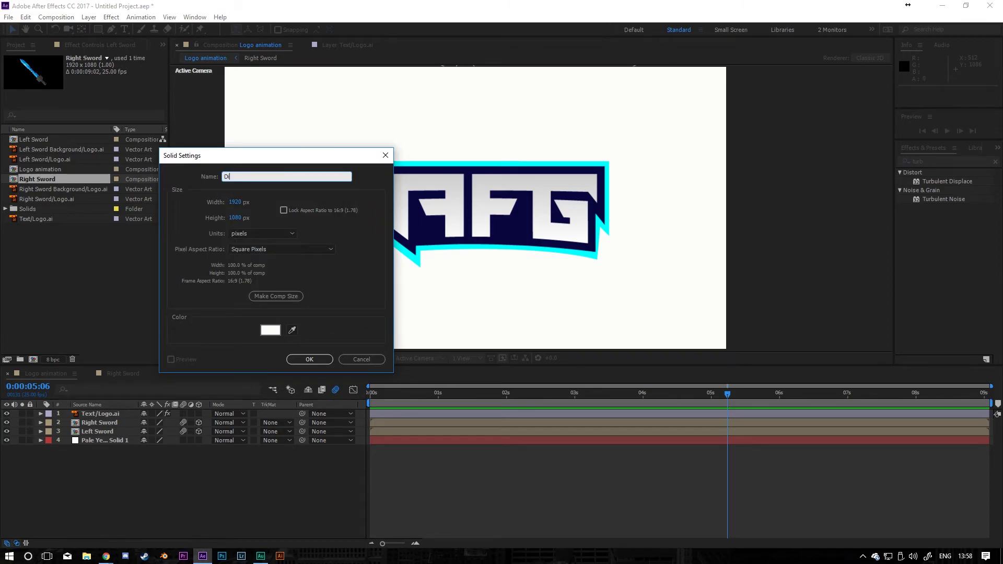
type("ssolve")
key("Return")
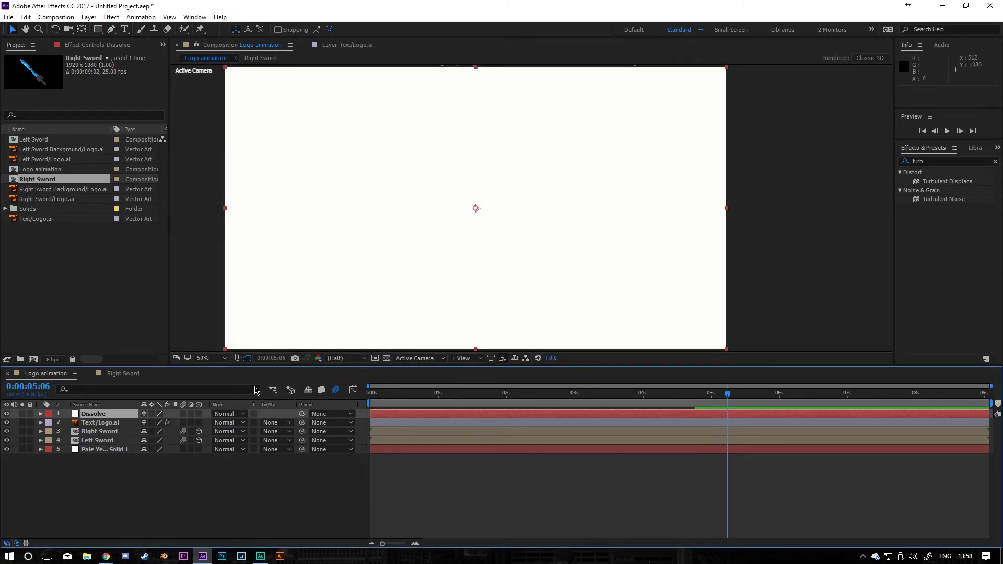
Step: Find the Fractal Noise effect and apply it to the Dissolve solid
key("ctrl+space")
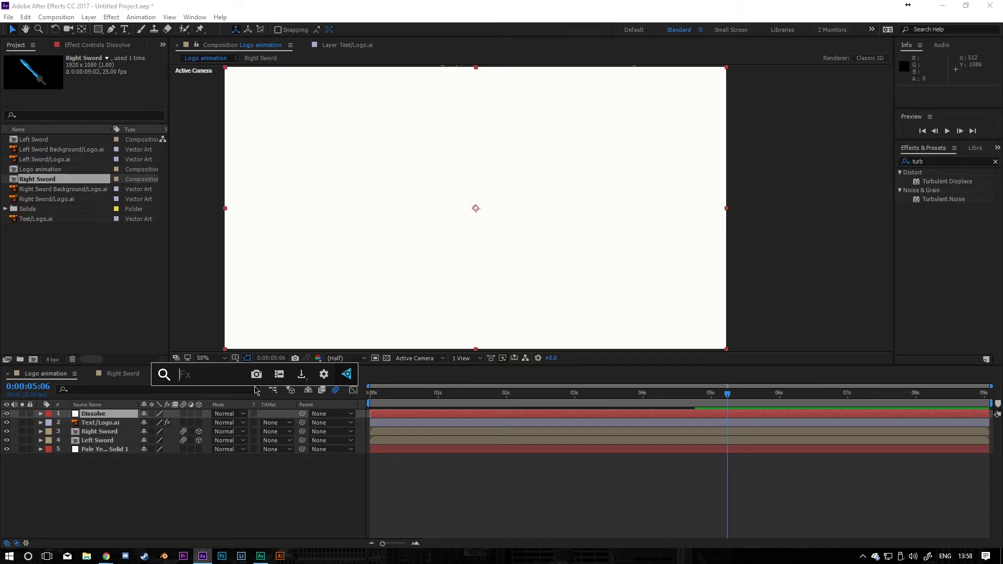
type("fract")
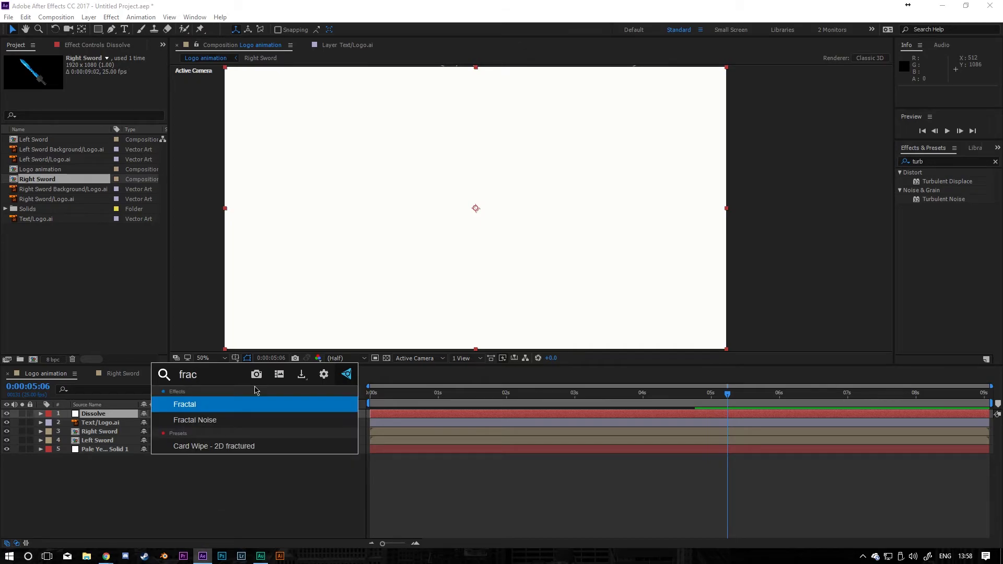
key("Down")
key("Return")
Step: Set the Fractal Noise contrast to 381 and brightness to -8 on Dissolve
key("ctrl+z")
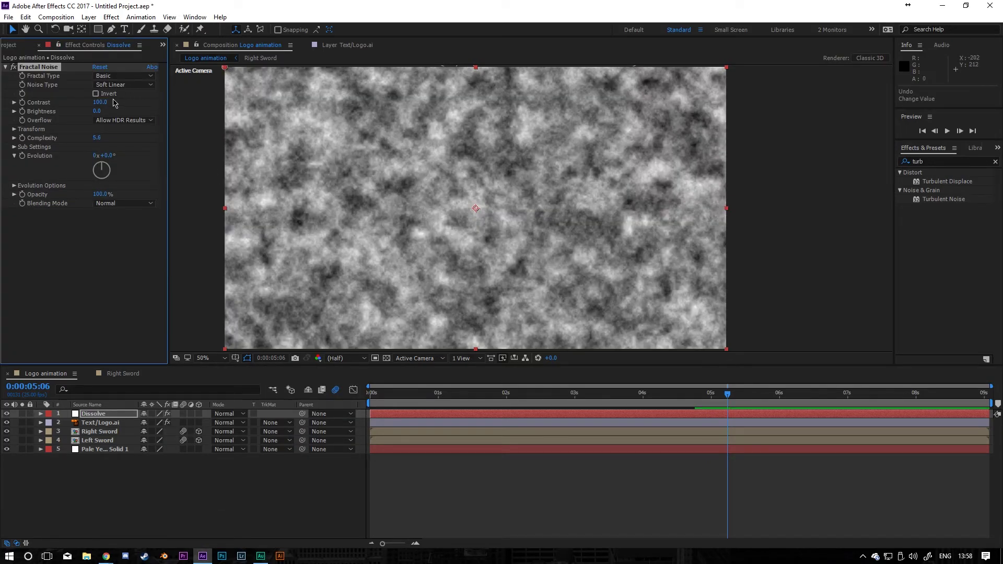
left_click_drag(104, 101, 285, 110)
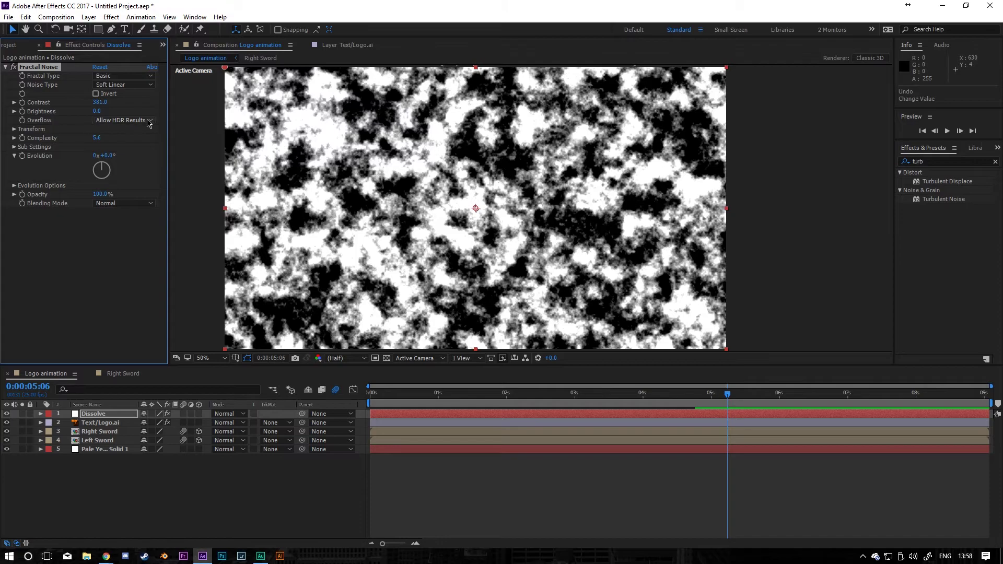
mouse_move(99, 111)
left_mouse_down()
mouse_move(123, 112)
mouse_move(94, 112)
left_mouse_up()
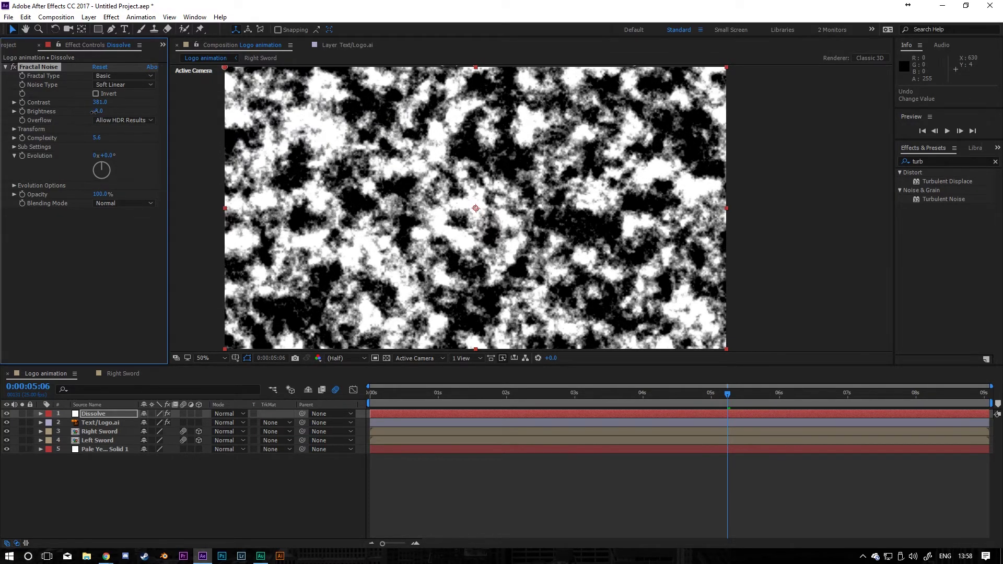
left_click(120, 277)
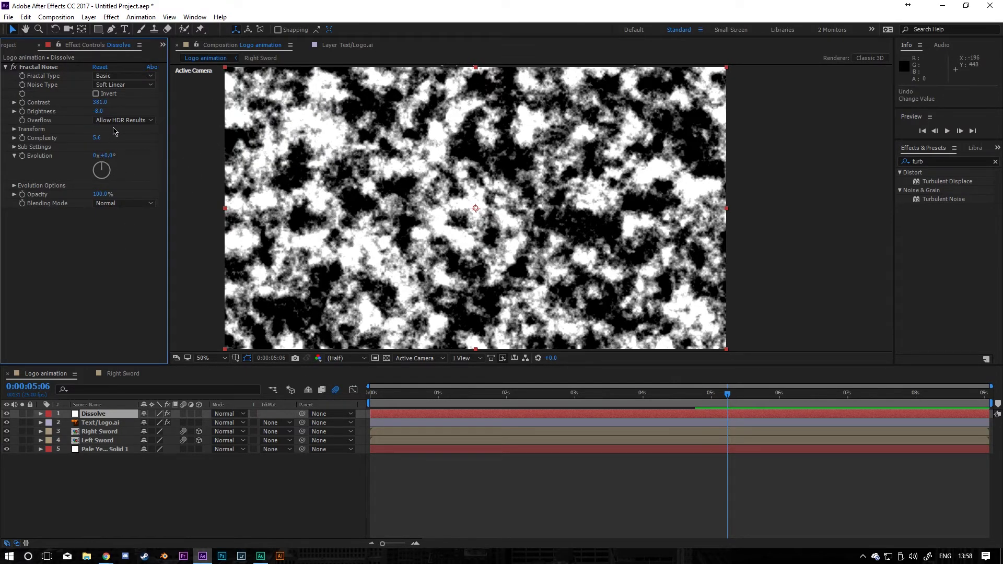
Step: Hide Dissolve temporarily to check the logo and trim the layer's start to 0:00:04:23
left_click(6, 413)
left_click_drag(728, 400, 704, 408)
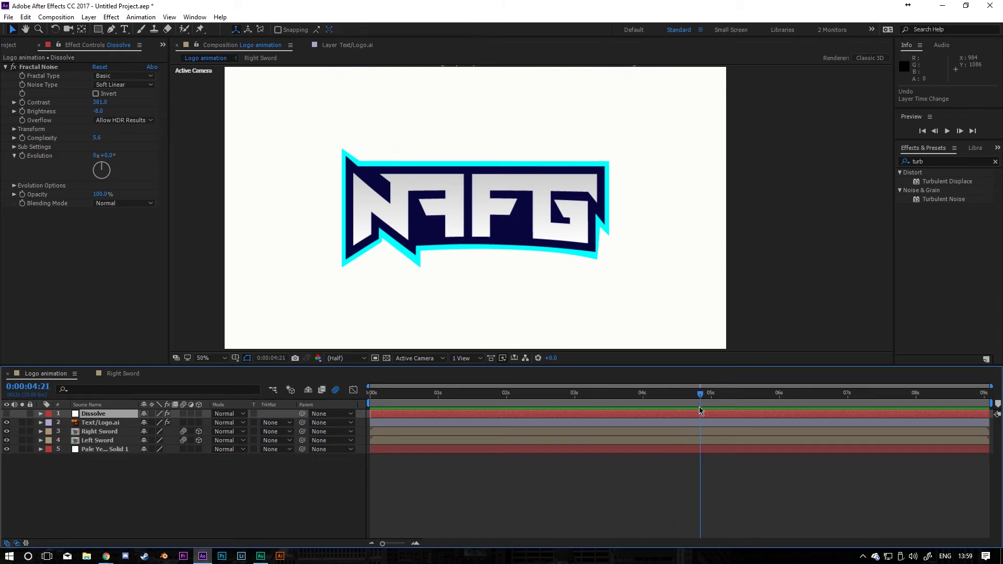
key("alt+bracketleft")
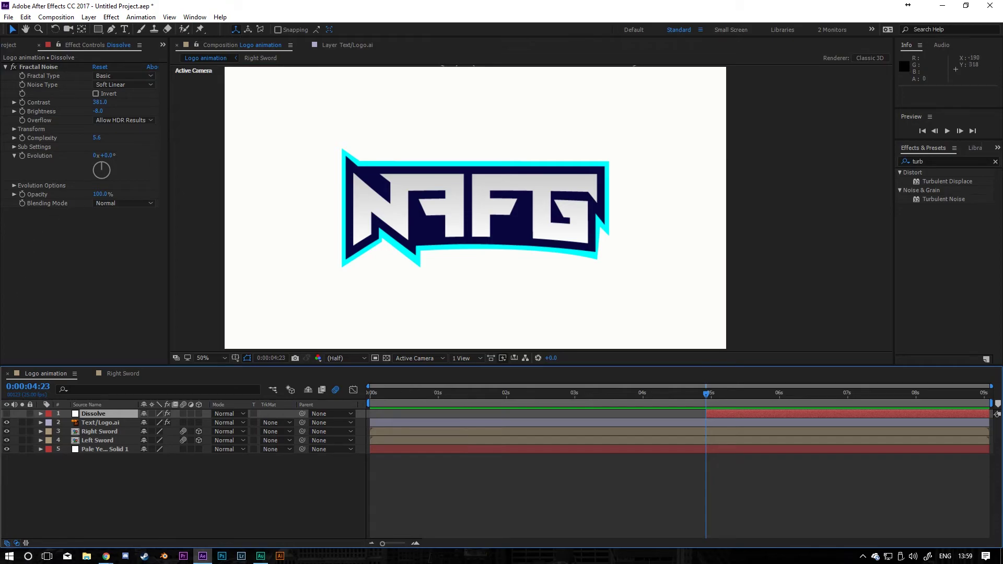
left_click(7, 414)
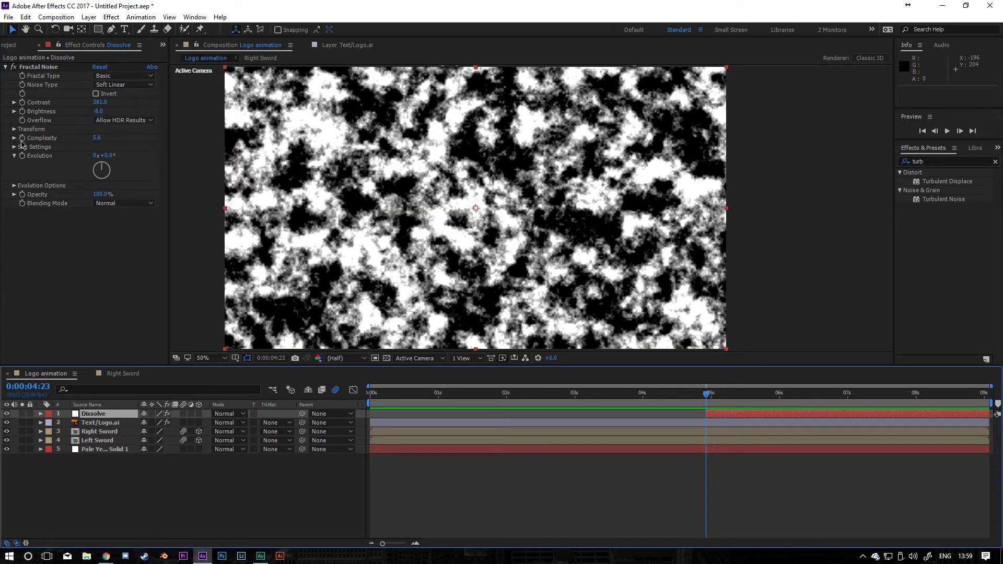
Step: Keyframe the Fractal Noise Evolution from 0x at 0:00:04:23 to 5x at 0:00:06:09
left_click(22, 156)
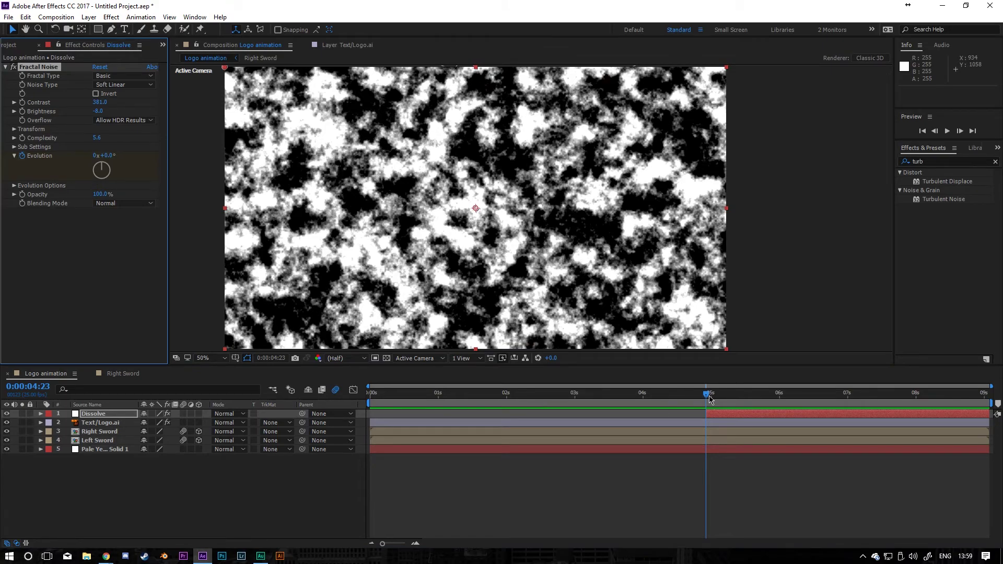
left_click_drag(710, 400, 805, 400)
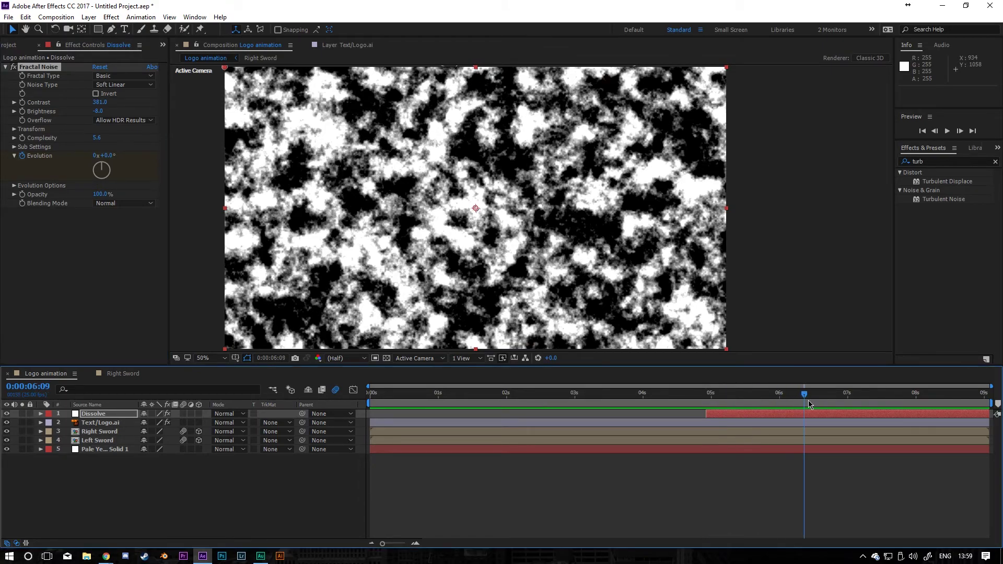
left_click(95, 156)
type("5")
key("Return")
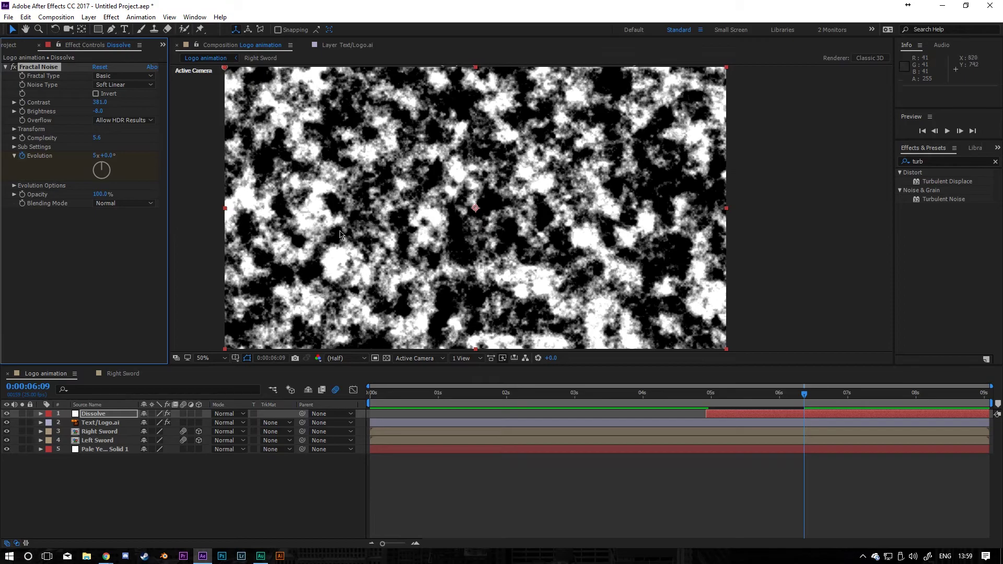
Step: Preview the evolving fractal noise from 0:00:04:23
mouse_move(709, 397)
left_mouse_down()
mouse_move(732, 398)
mouse_move(710, 398)
left_mouse_up()
key("space")
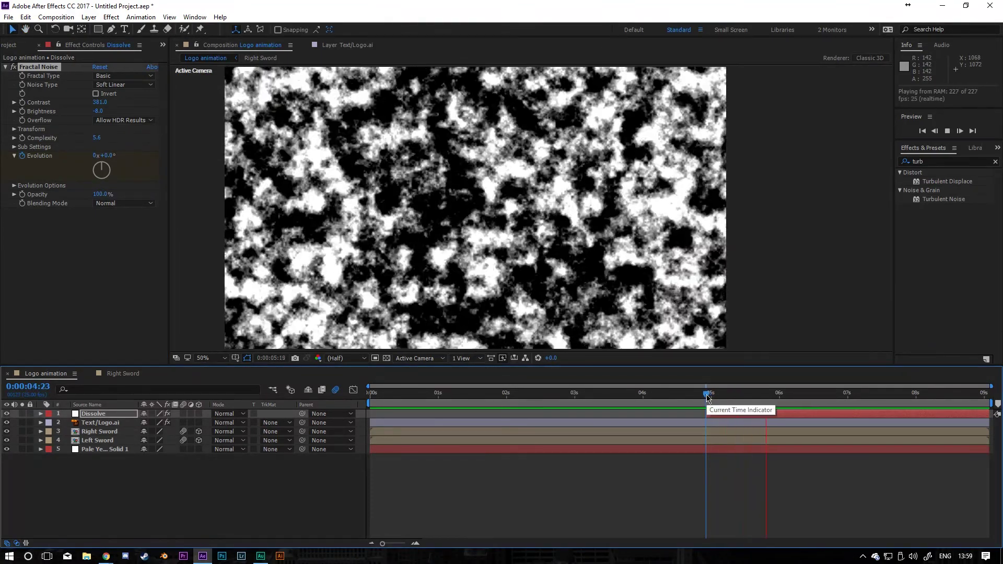
key("space")
key("space")
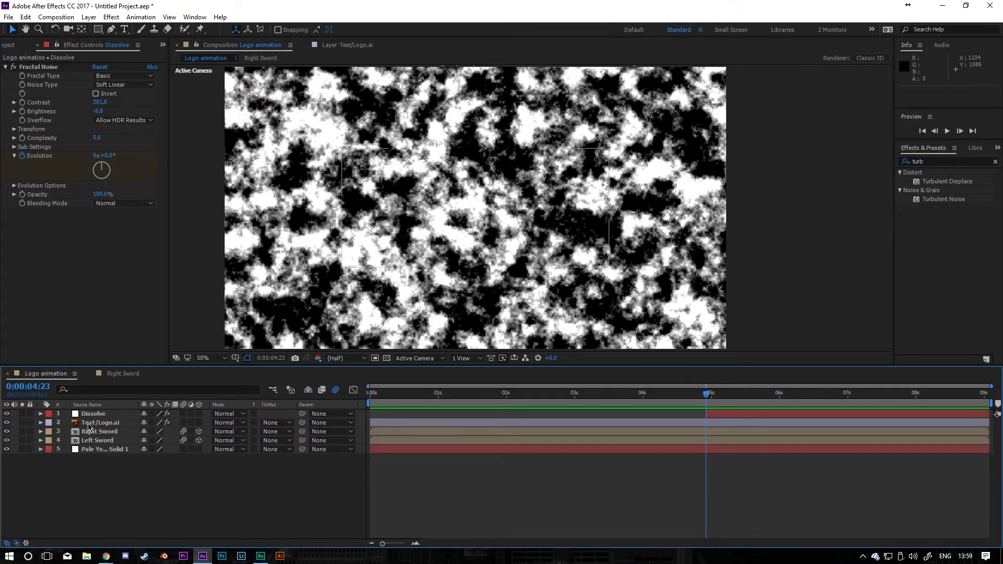
Step: Set the track matte of the Text/Logo.ai layer to Luma Inverted Matte "Dissolve"
left_click(90, 414)
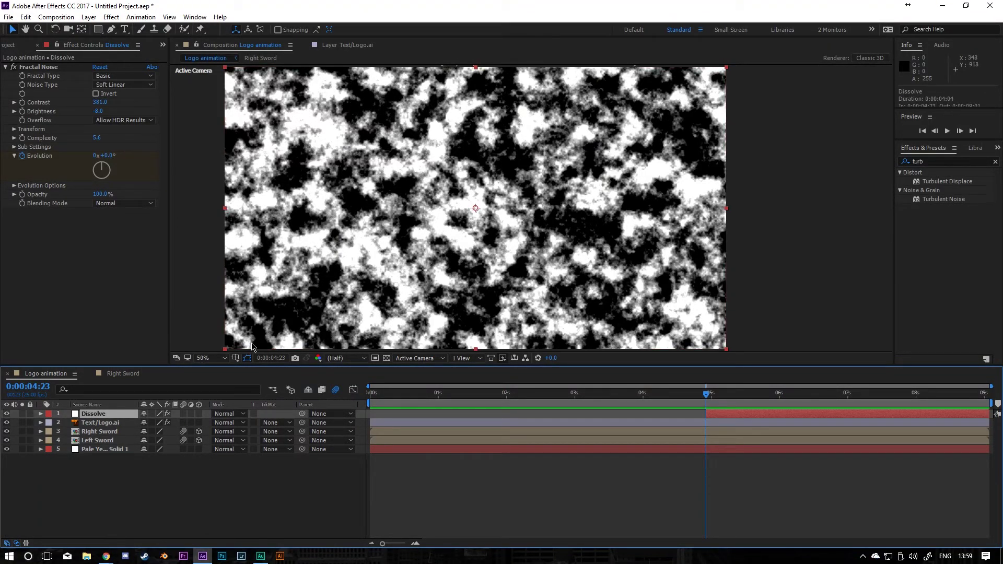
left_click(99, 425)
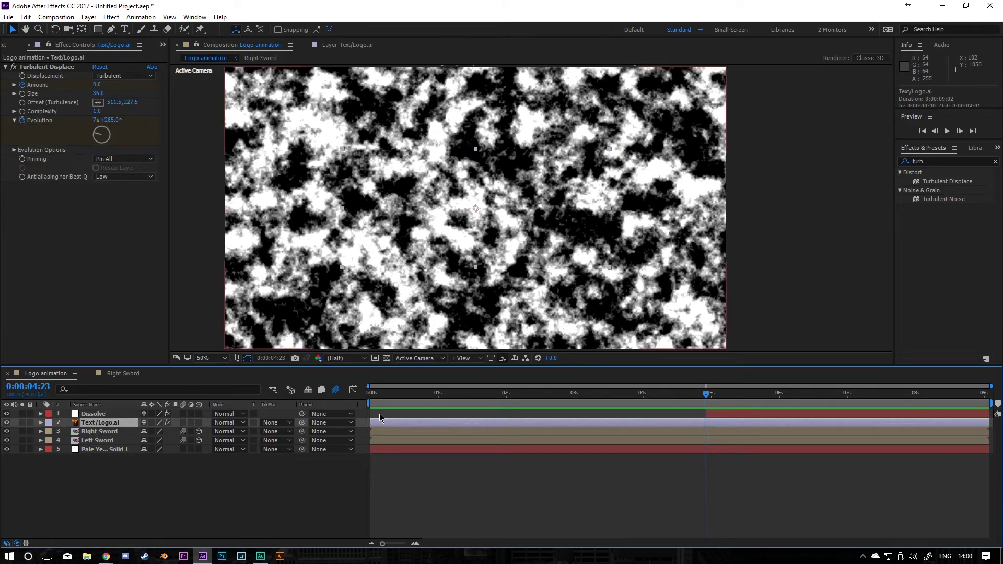
left_click(285, 423)
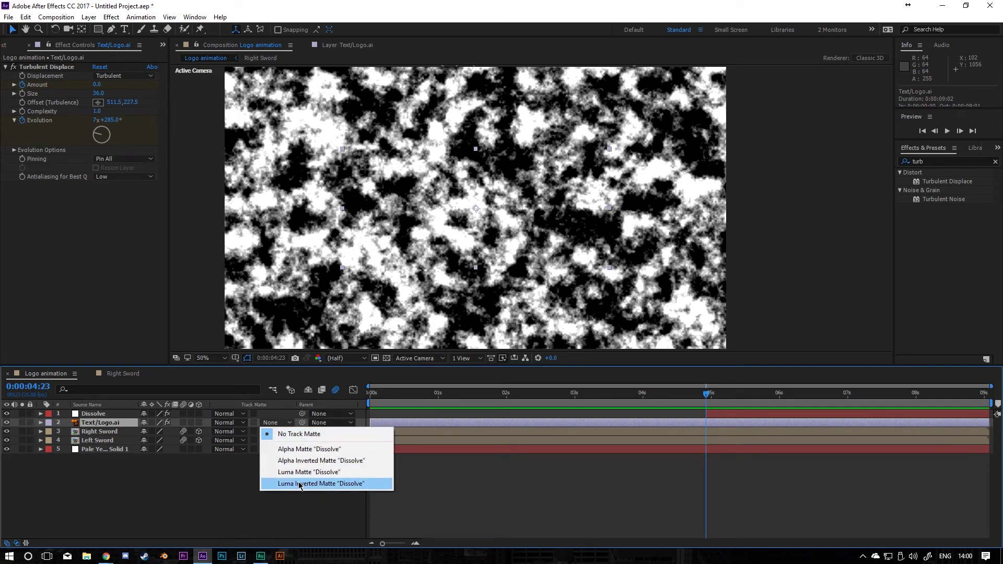
left_click(300, 484)
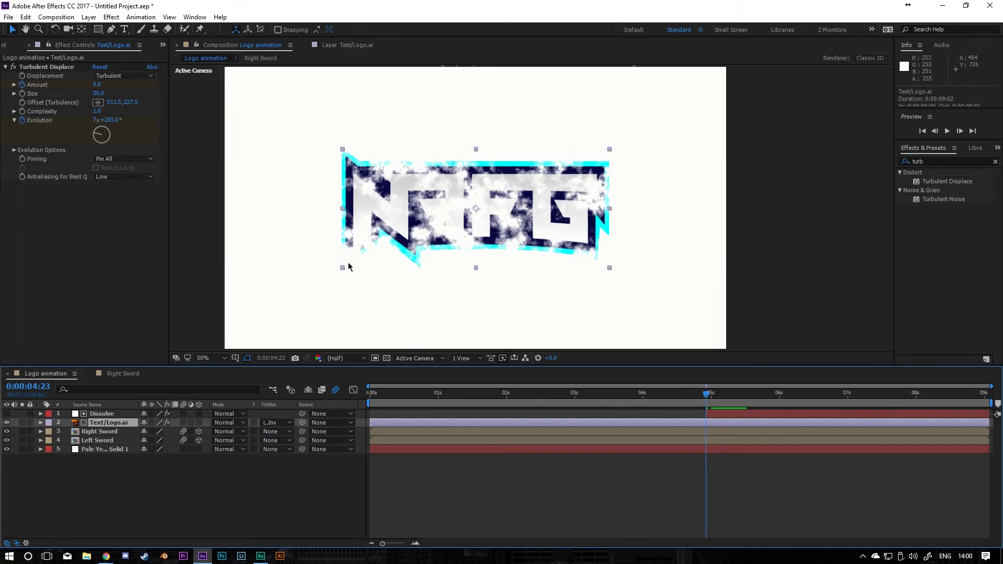
Step: Preview the matted logo's dissolve from 0:00:04:23
left_click(710, 405)
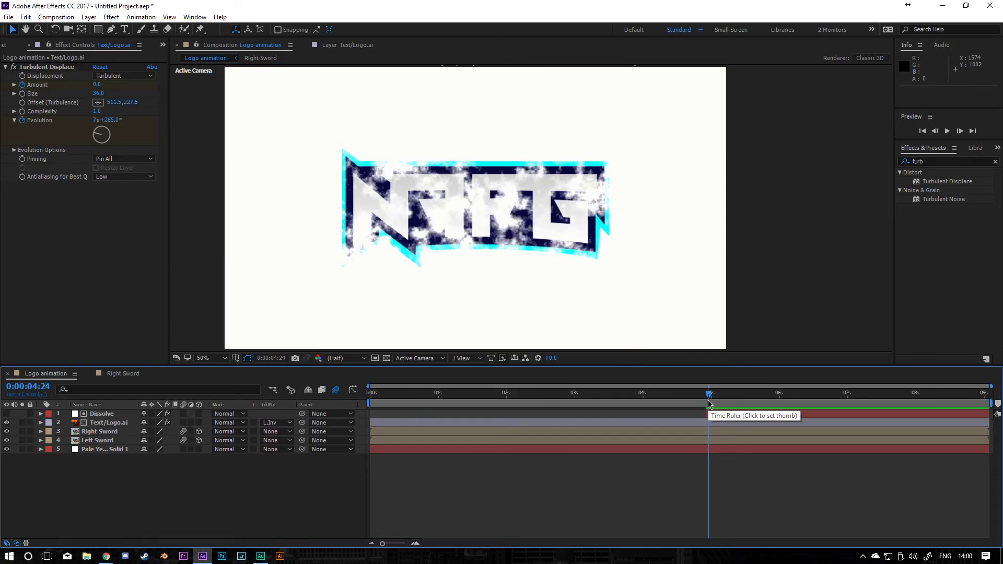
mouse_move(709, 405)
left_mouse_down()
mouse_move(774, 409)
mouse_move(706, 415)
left_mouse_up()
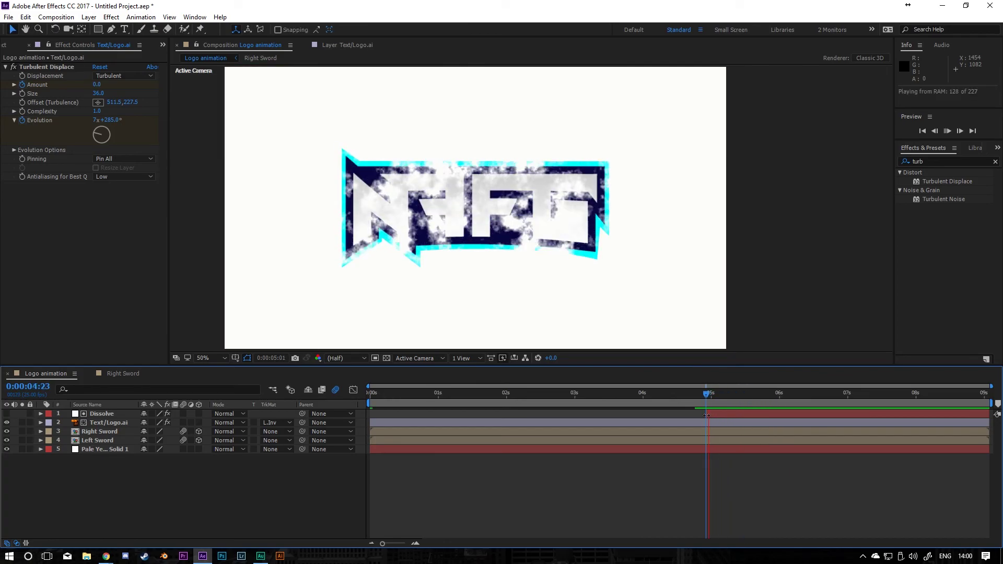
key("space")
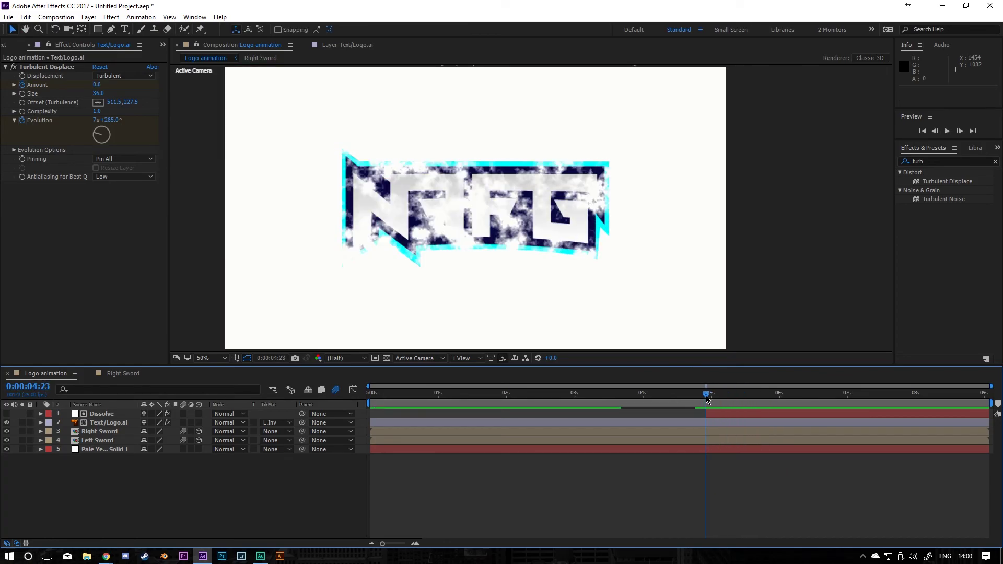
Step: Keyframe Dissolve's Fractal Noise Brightness from -8 at 0:00:04:23 to 210 at 0:00:05:21
left_click(107, 424)
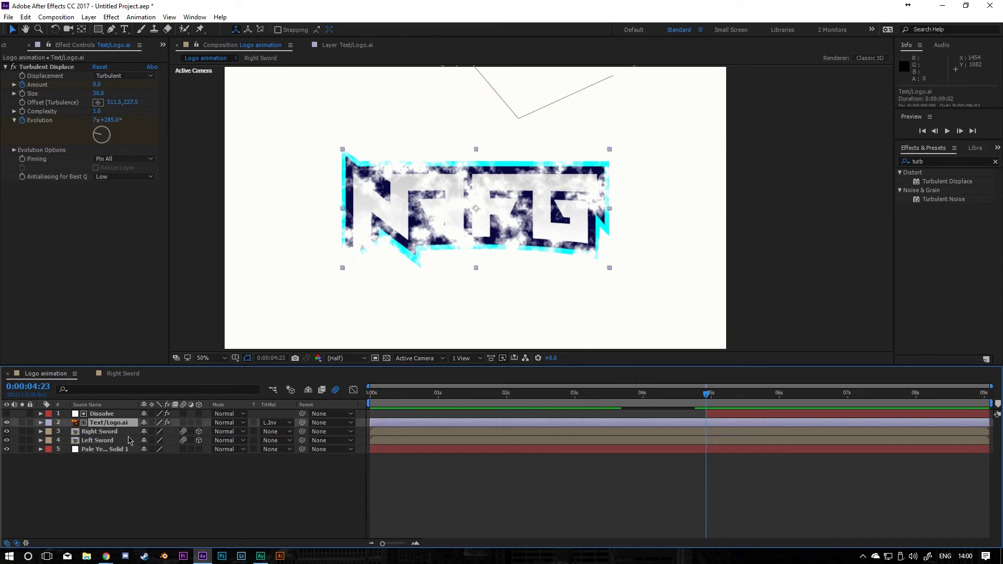
left_click(104, 415)
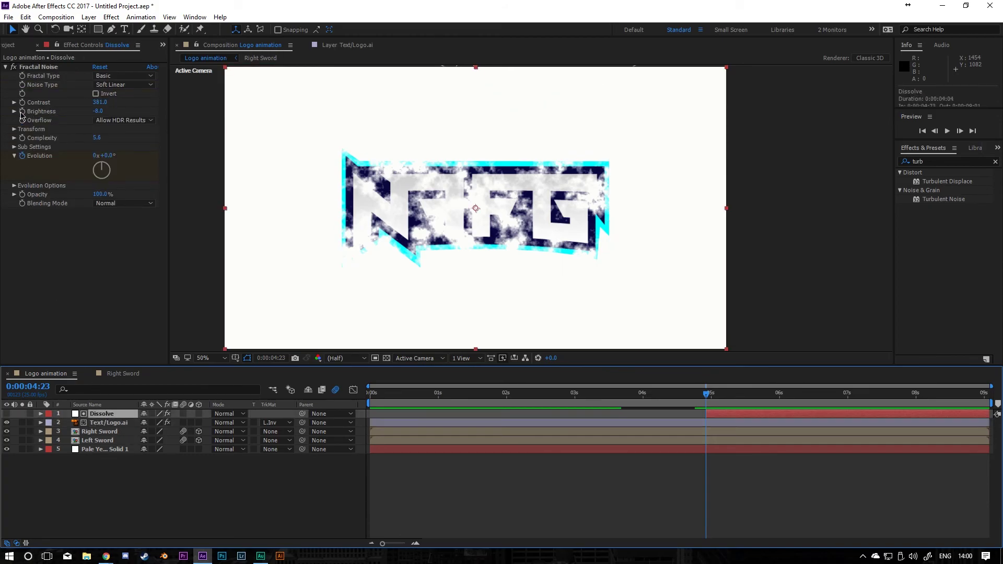
left_click(21, 111)
left_click_drag(706, 400, 769, 408)
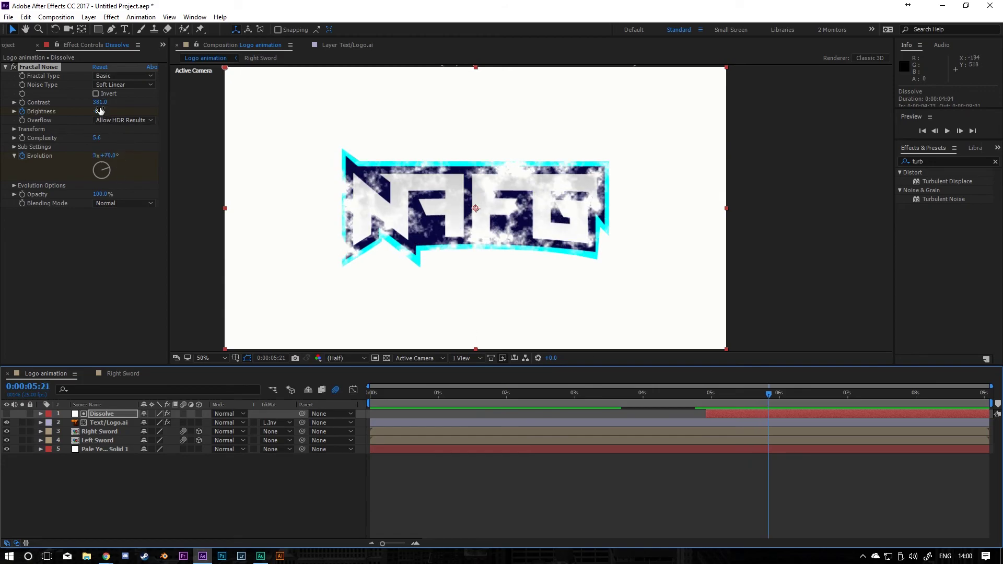
left_click_drag(99, 111, 253, 120)
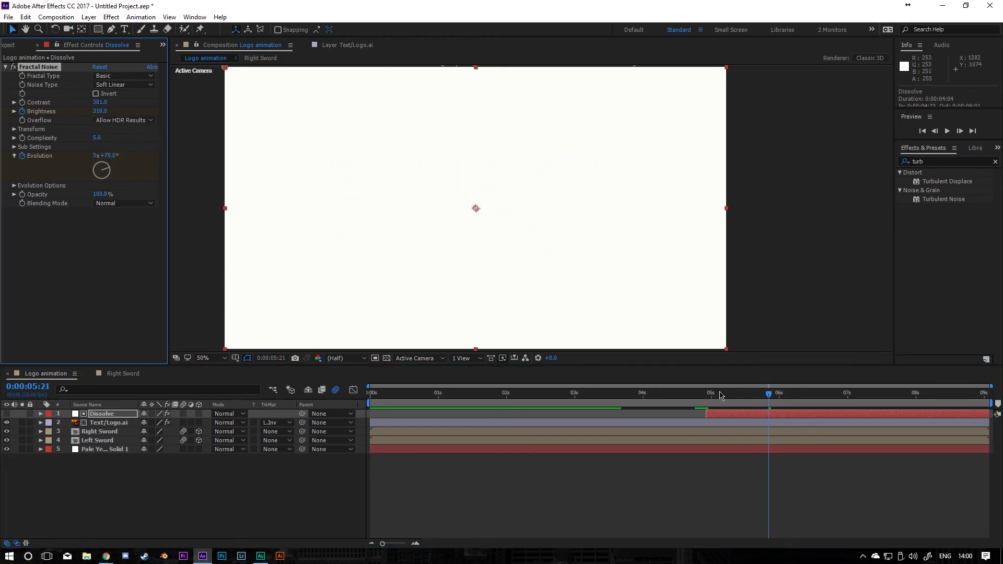
Step: Preview the logo dissolving out from 0:00:04:13
left_click_drag(720, 395, 672, 402)
key("space")
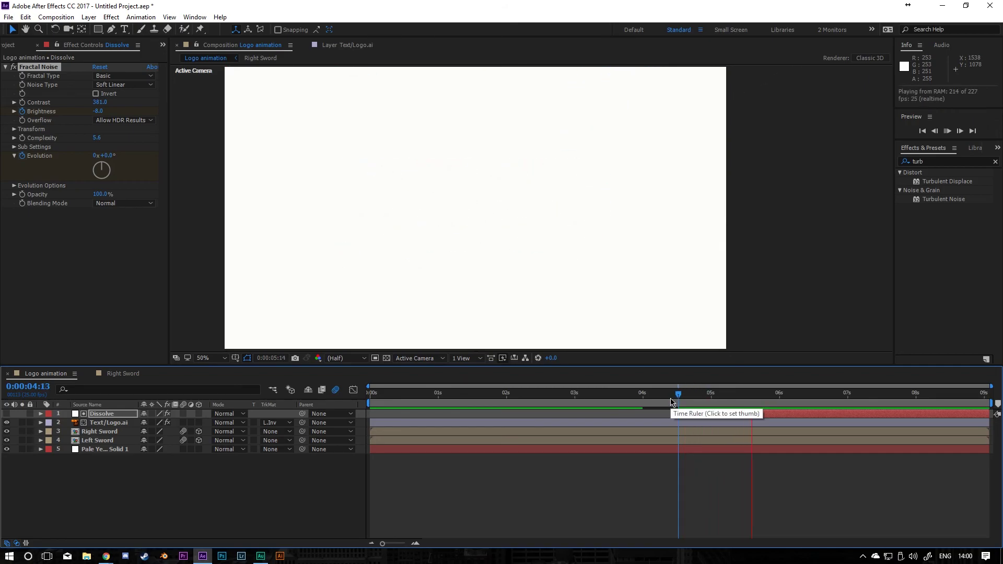
key("space")
Step: Return to 0:00:00:00 and set the composition viewer's magnification to Fit
key("Home")
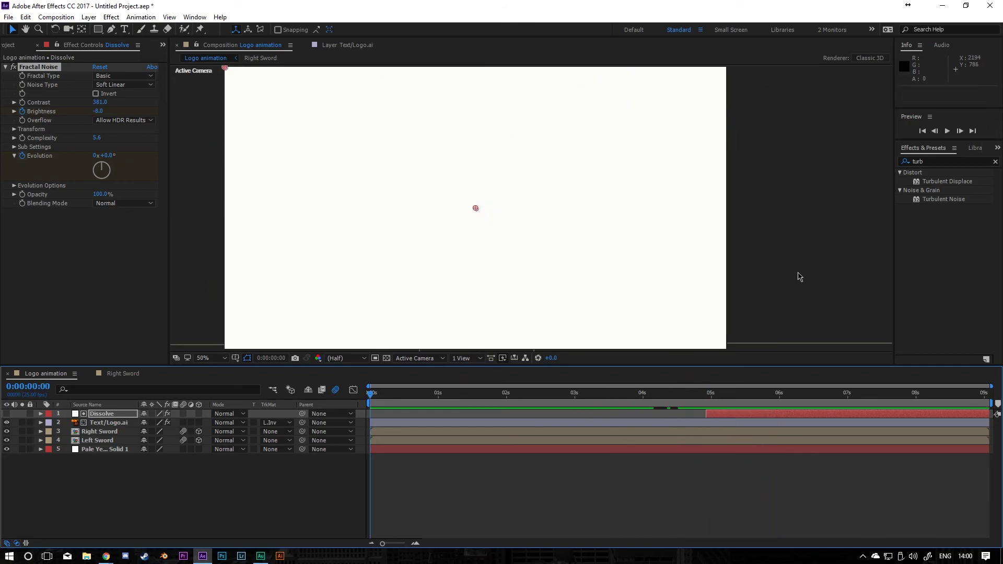
left_click(204, 359)
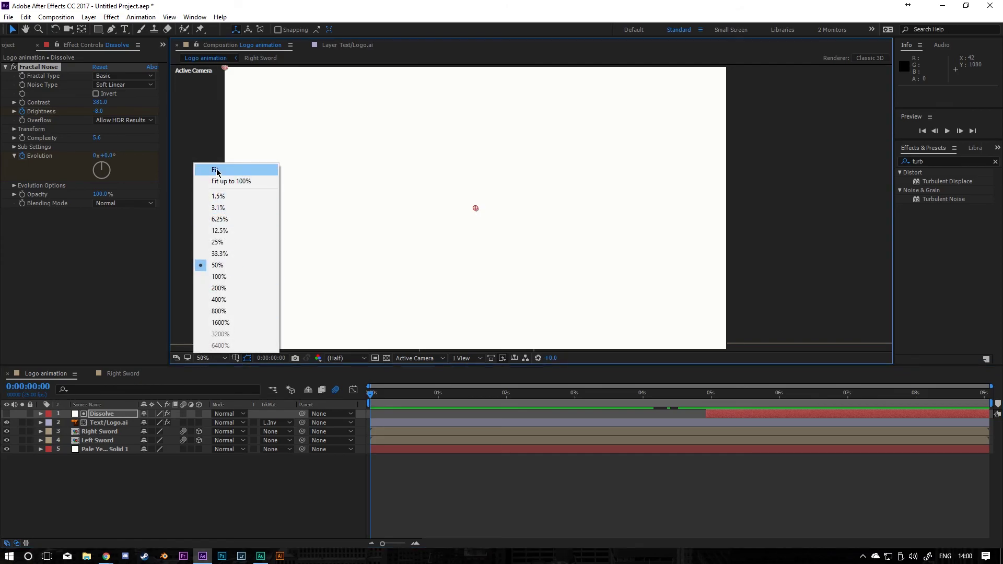